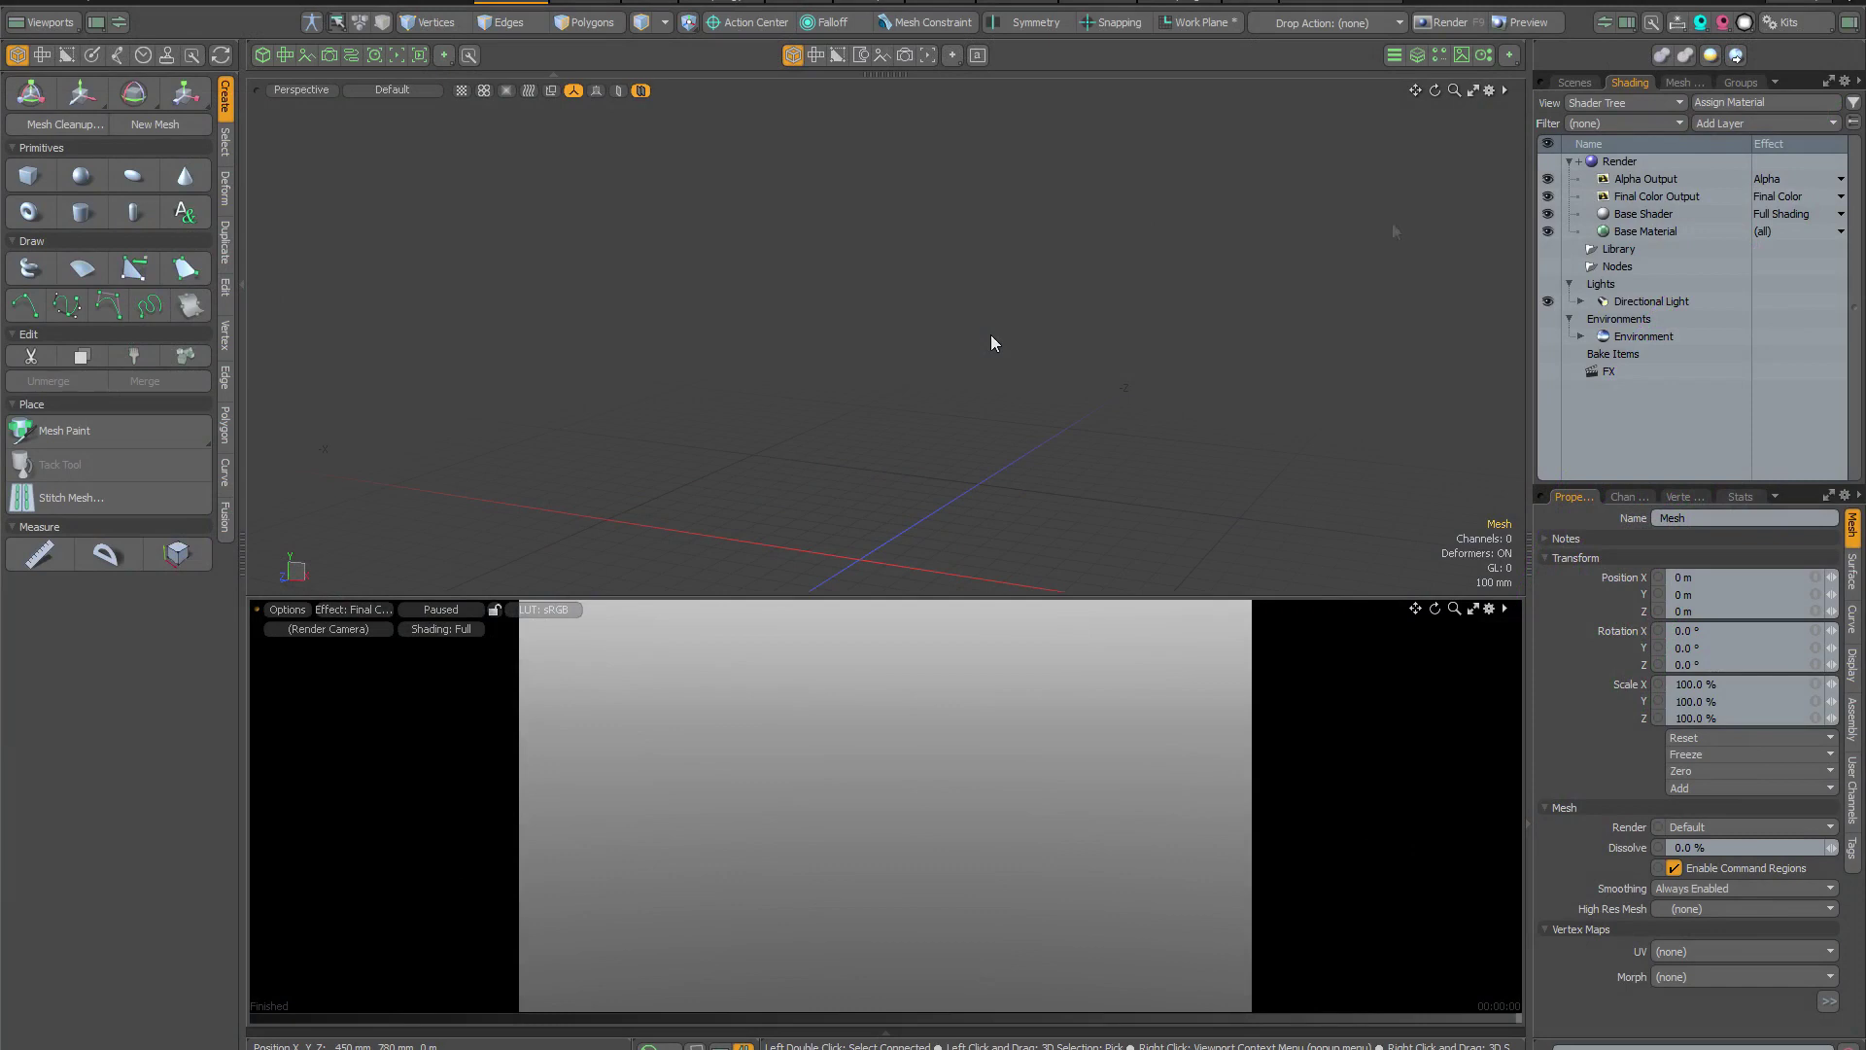
Add the Light Cards preset from the Studio Lighting presets to the scene and start the preview render framed on the card.
{"action": "left_click", "coordinate": [1746, 23]}
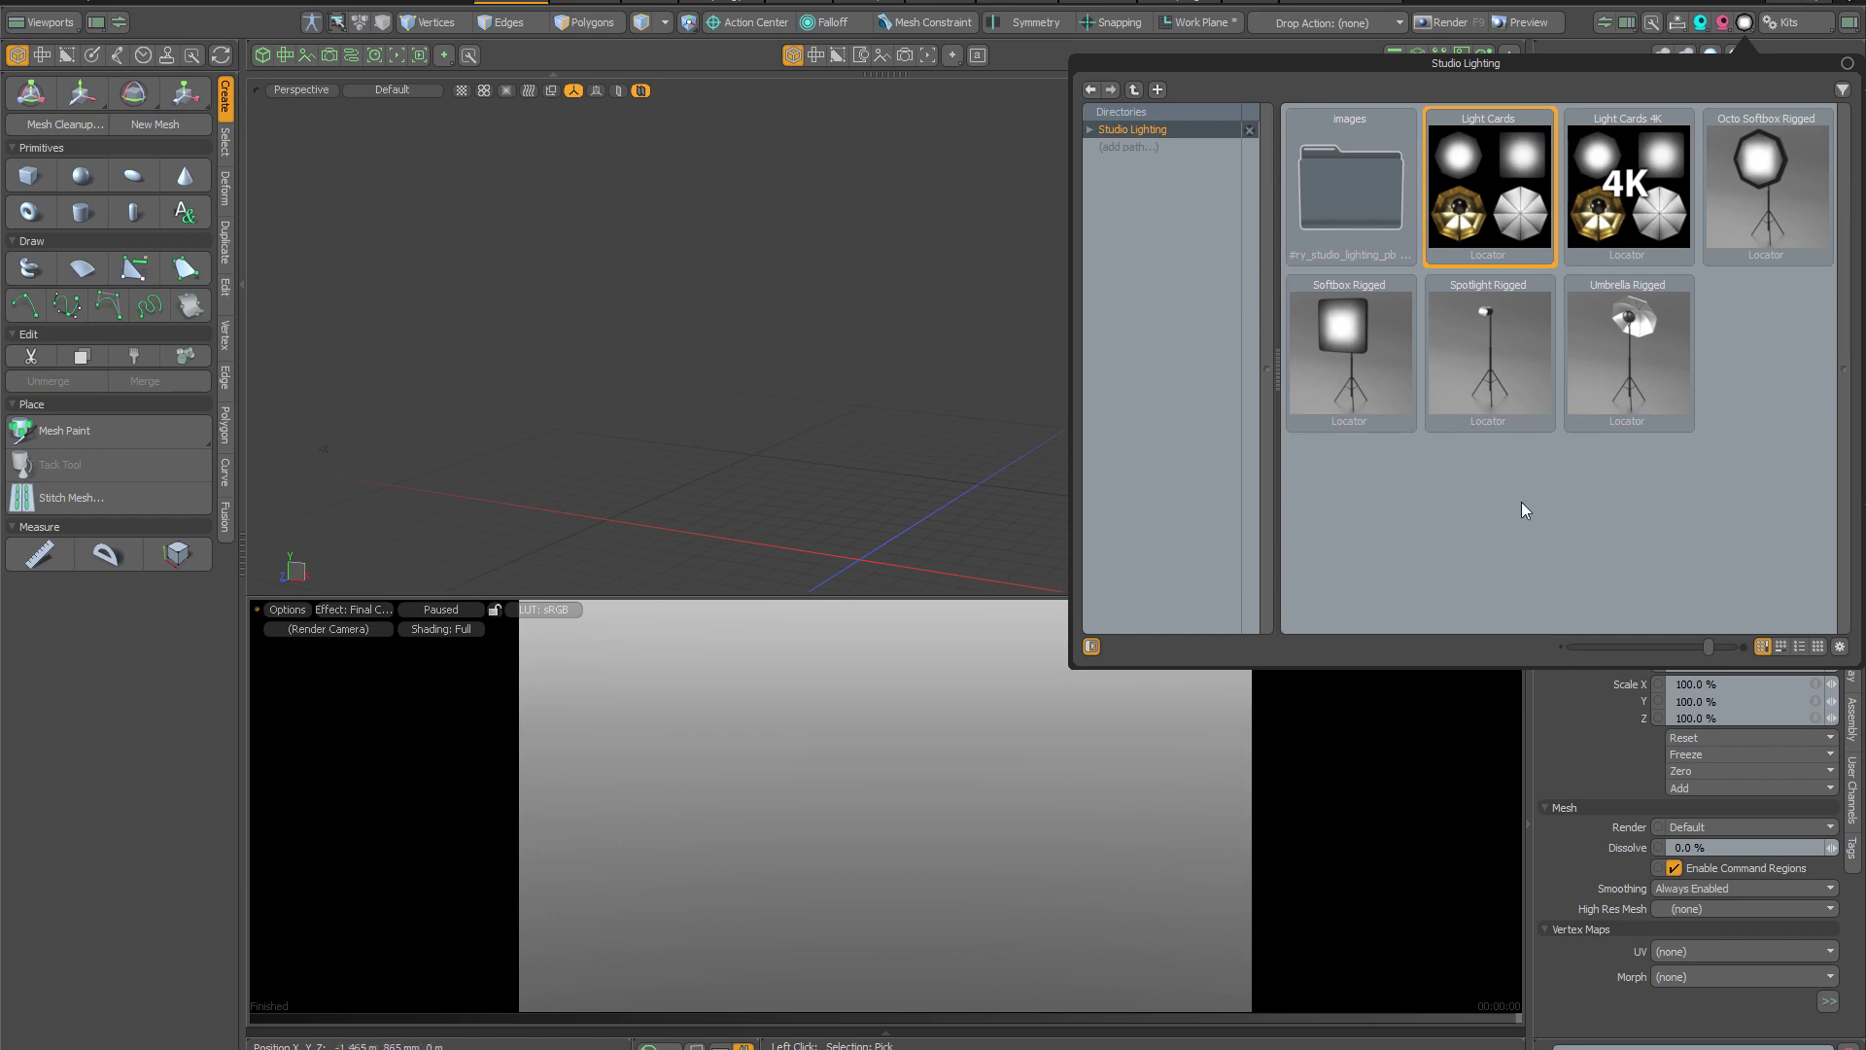
{"action": "double_click", "coordinate": [1524, 200]}
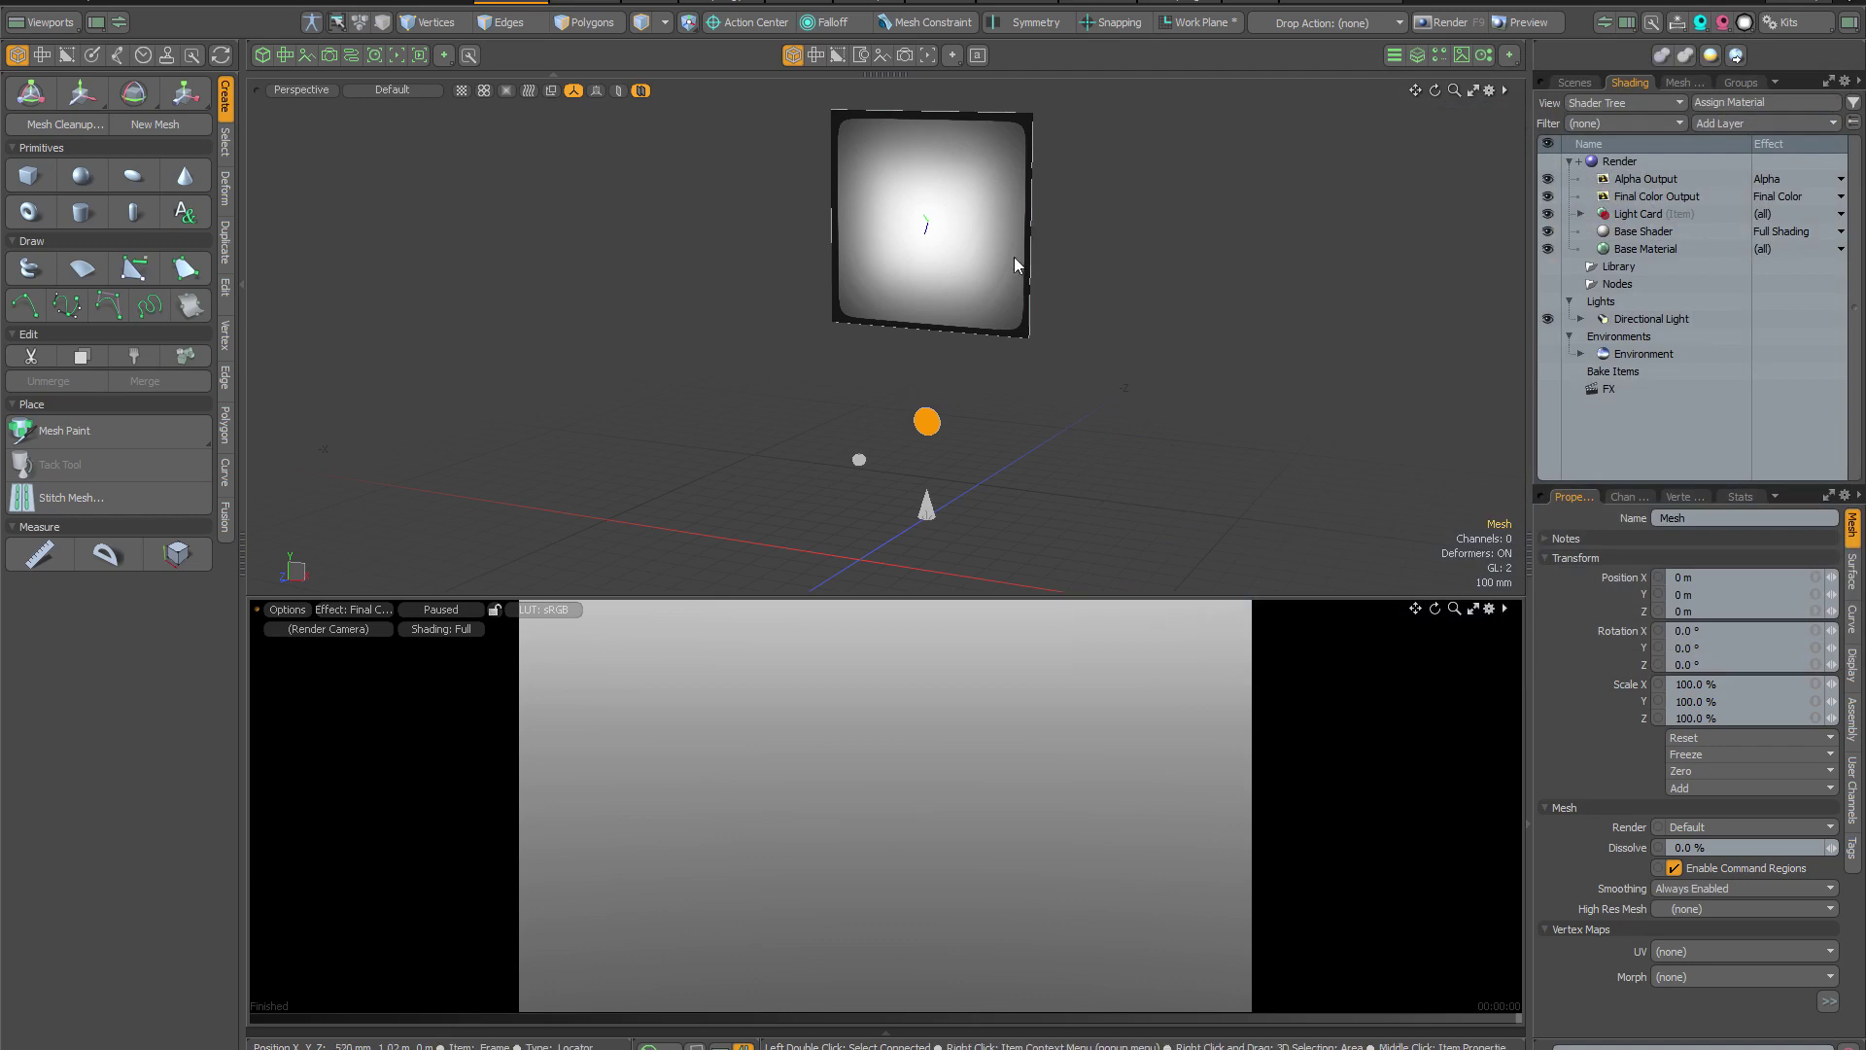
{"action": "left_click", "coordinate": [438, 610]}
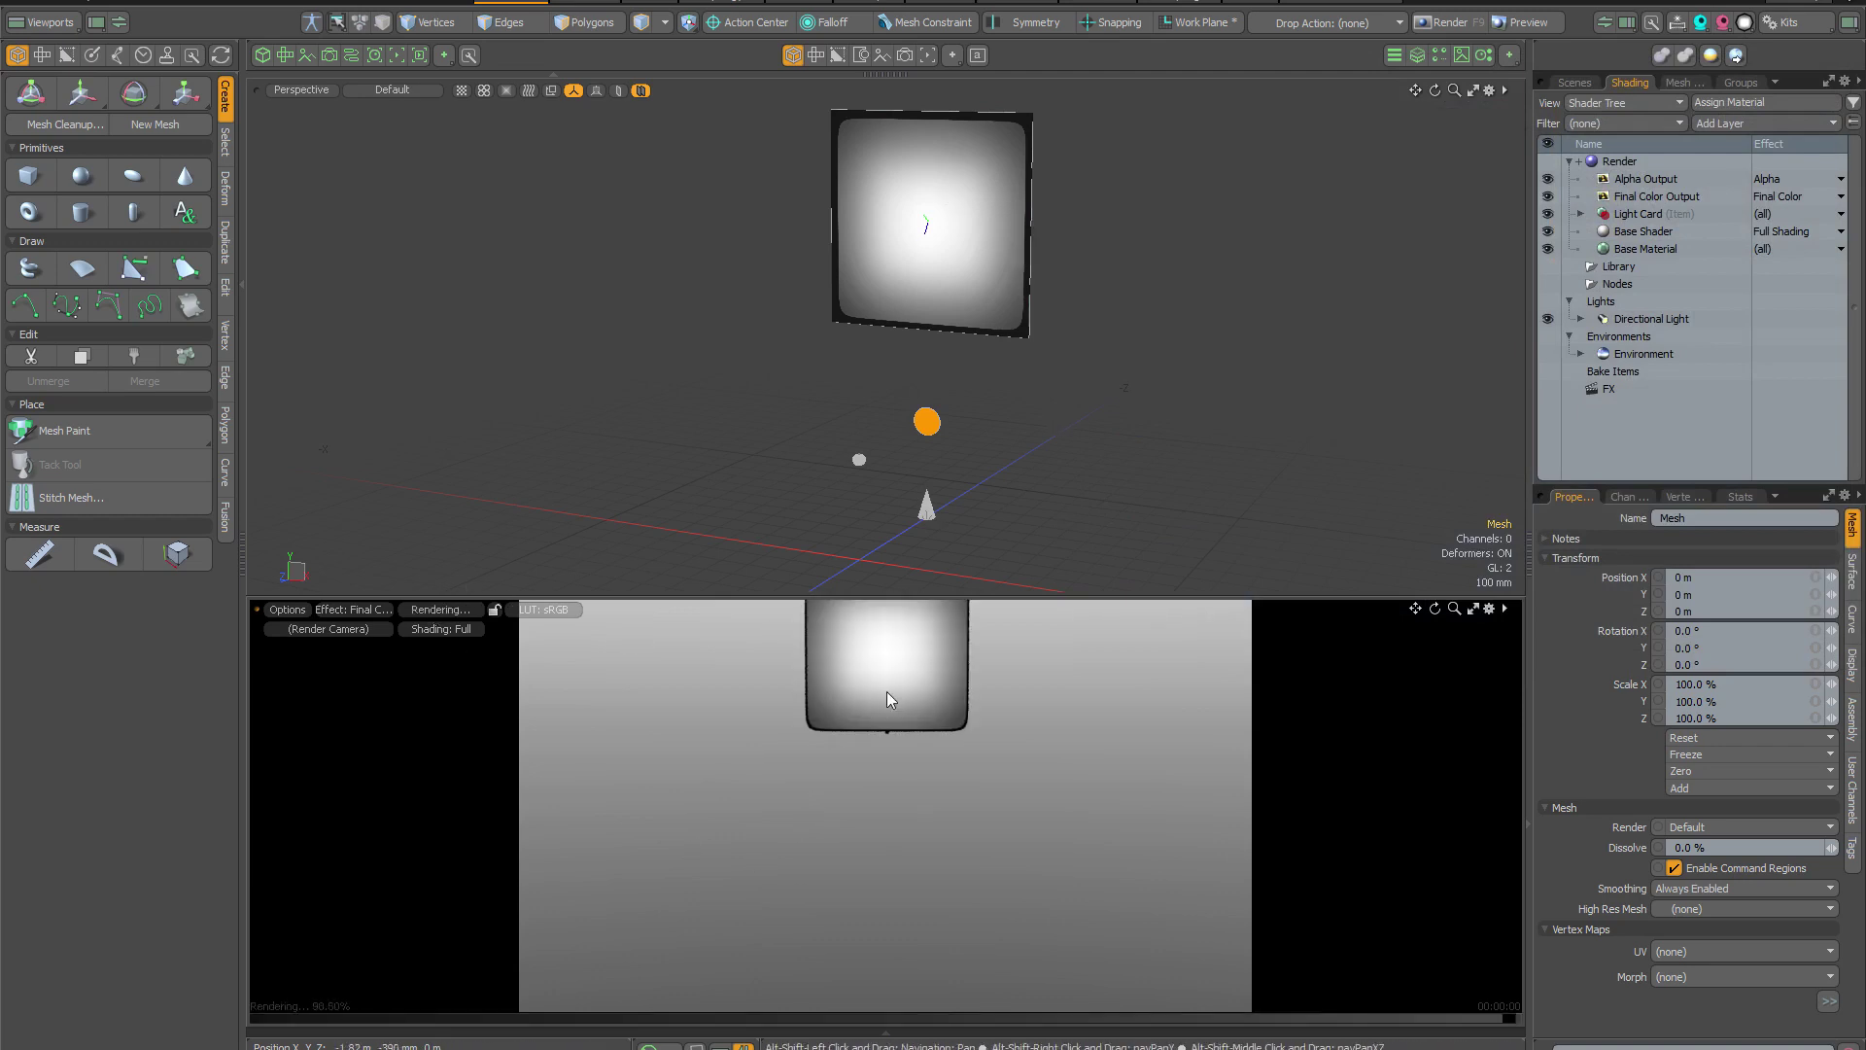
{"action": "left_click_drag", "start_coordinate": [906, 797], "coordinate": [910, 793], "text": "alt"}
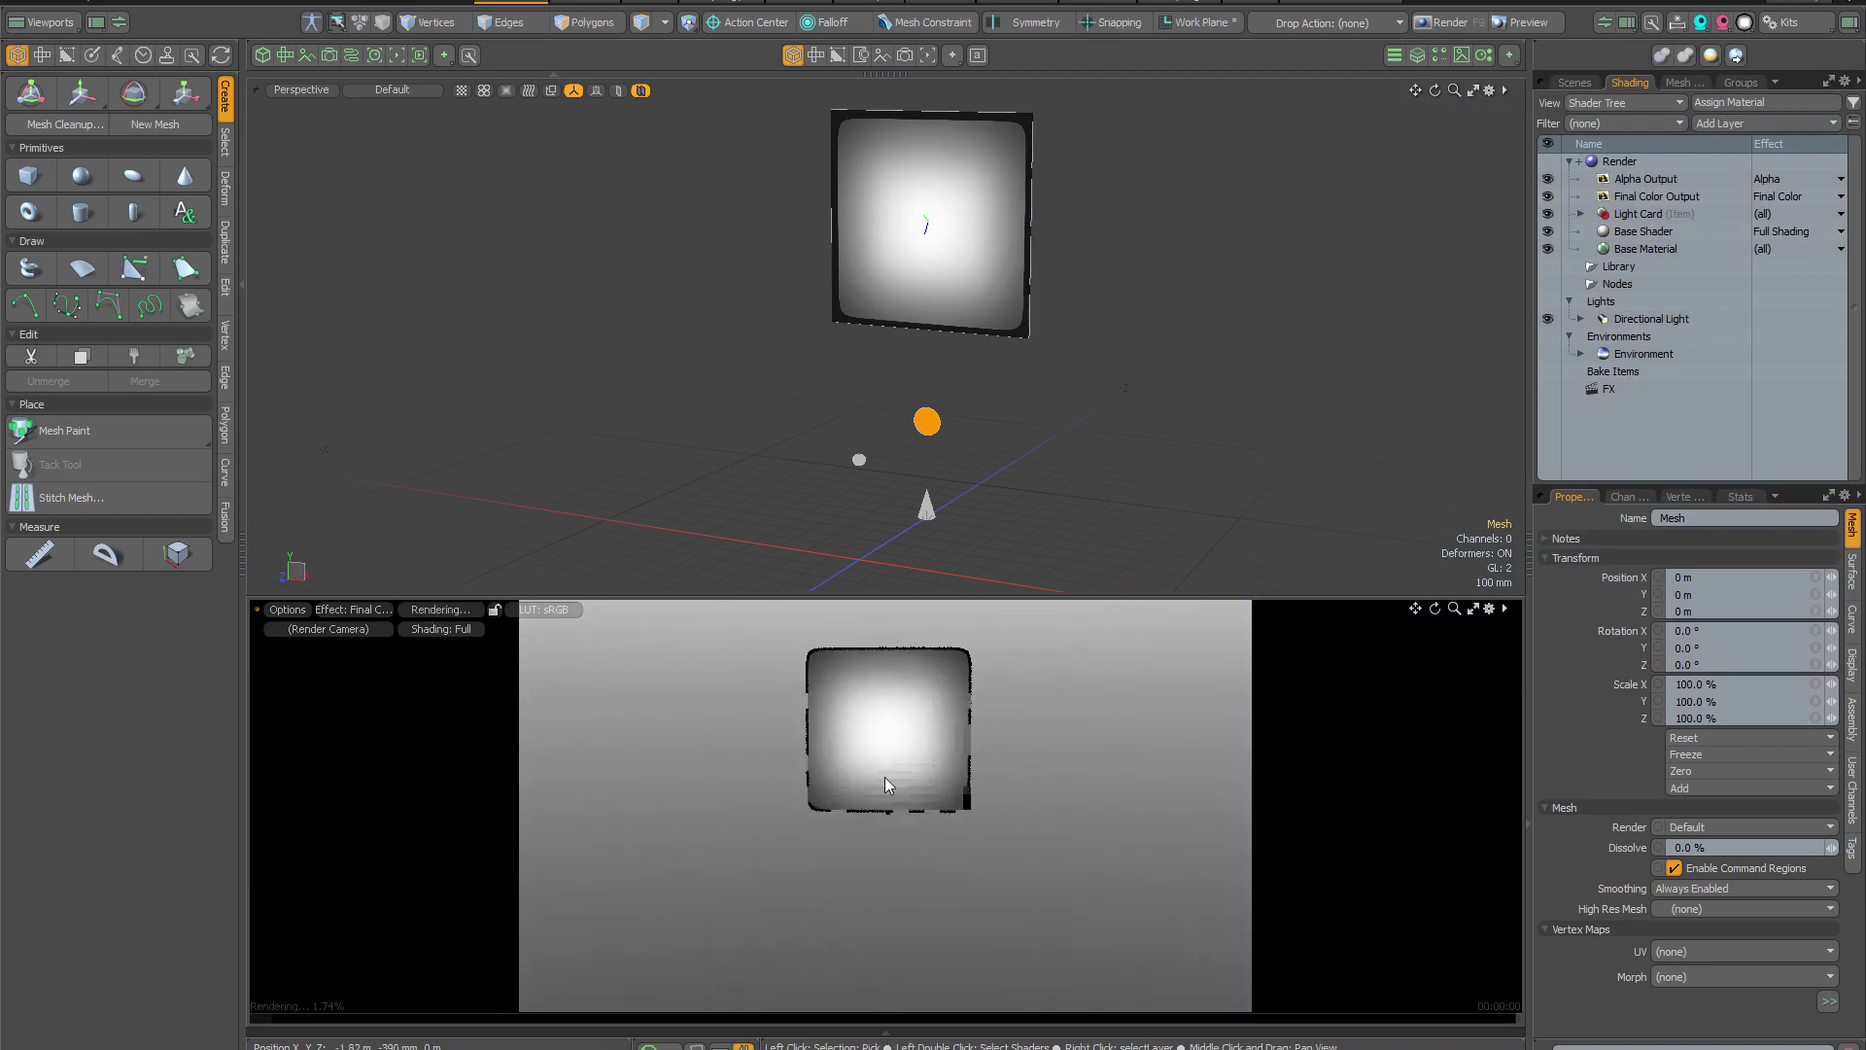
Enable the light card's Colour Overlay and set its overlay colour to hot pink (1.0, 0.0, 0.43).
{"action": "left_click", "coordinate": [929, 425]}
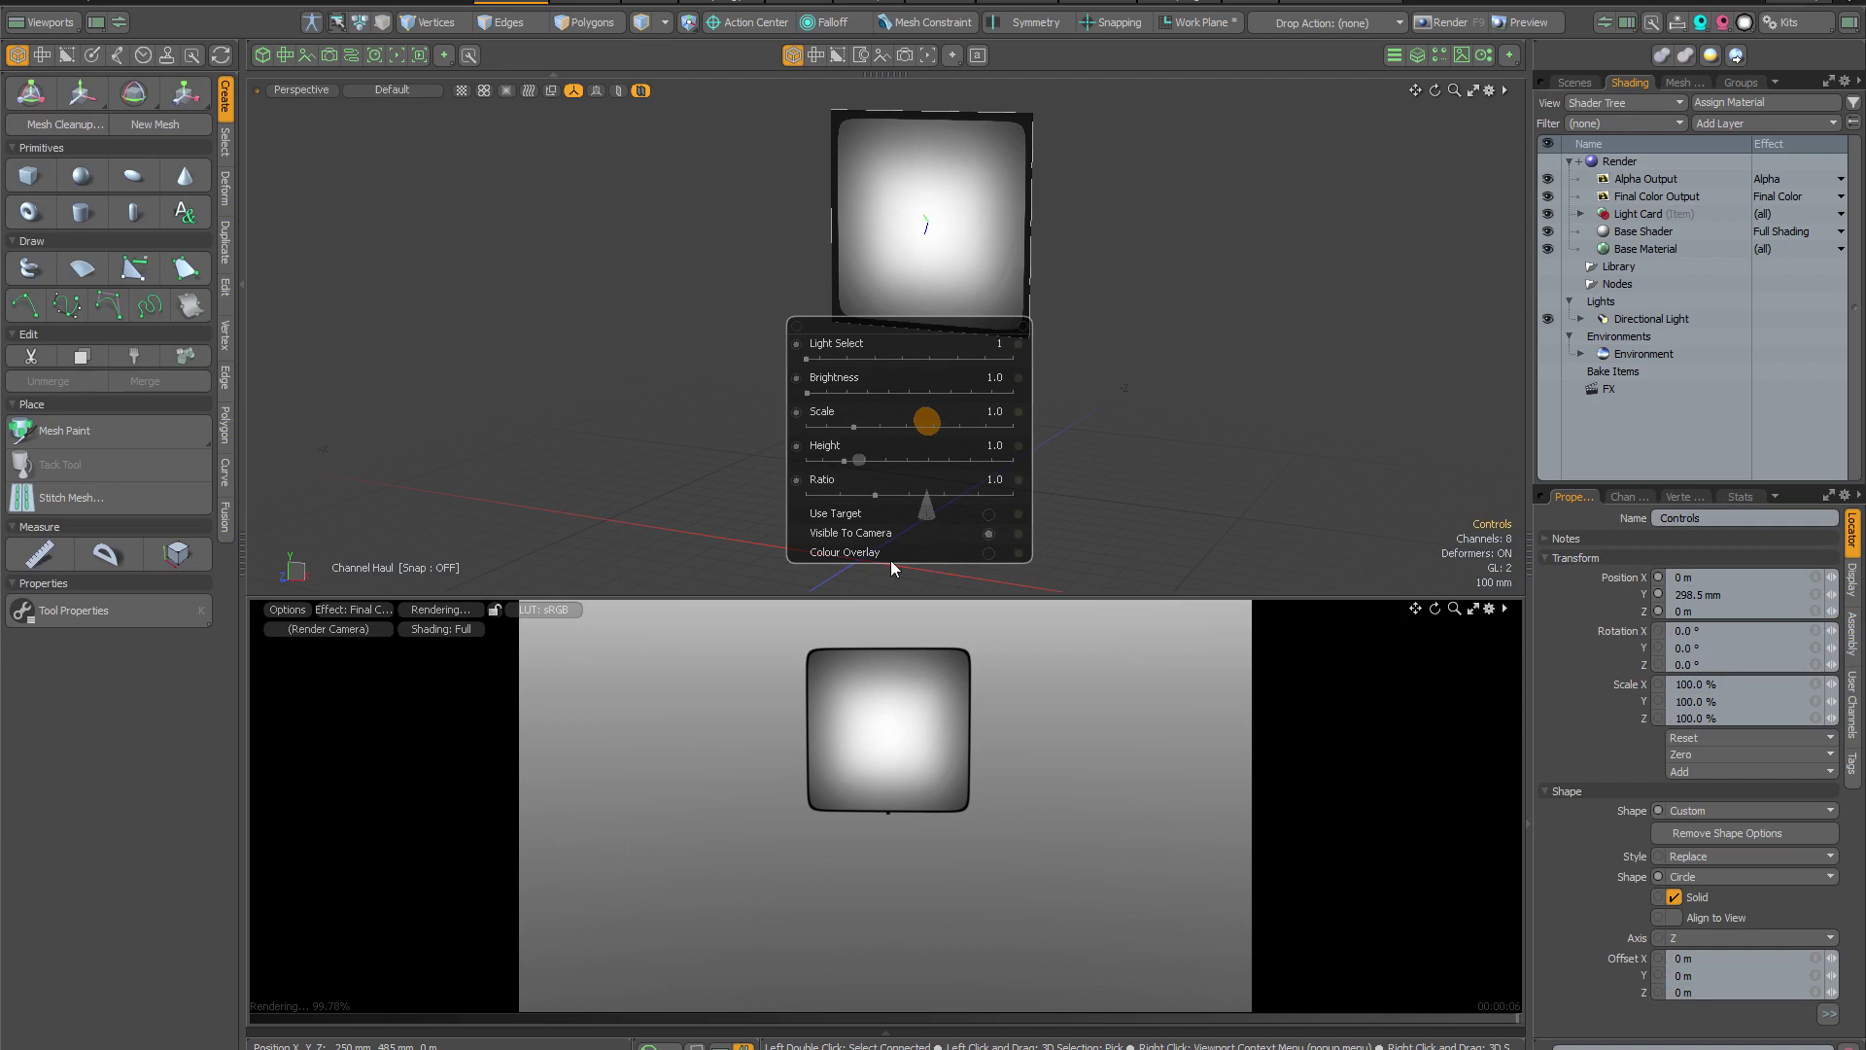
{"action": "left_click", "coordinate": [989, 552]}
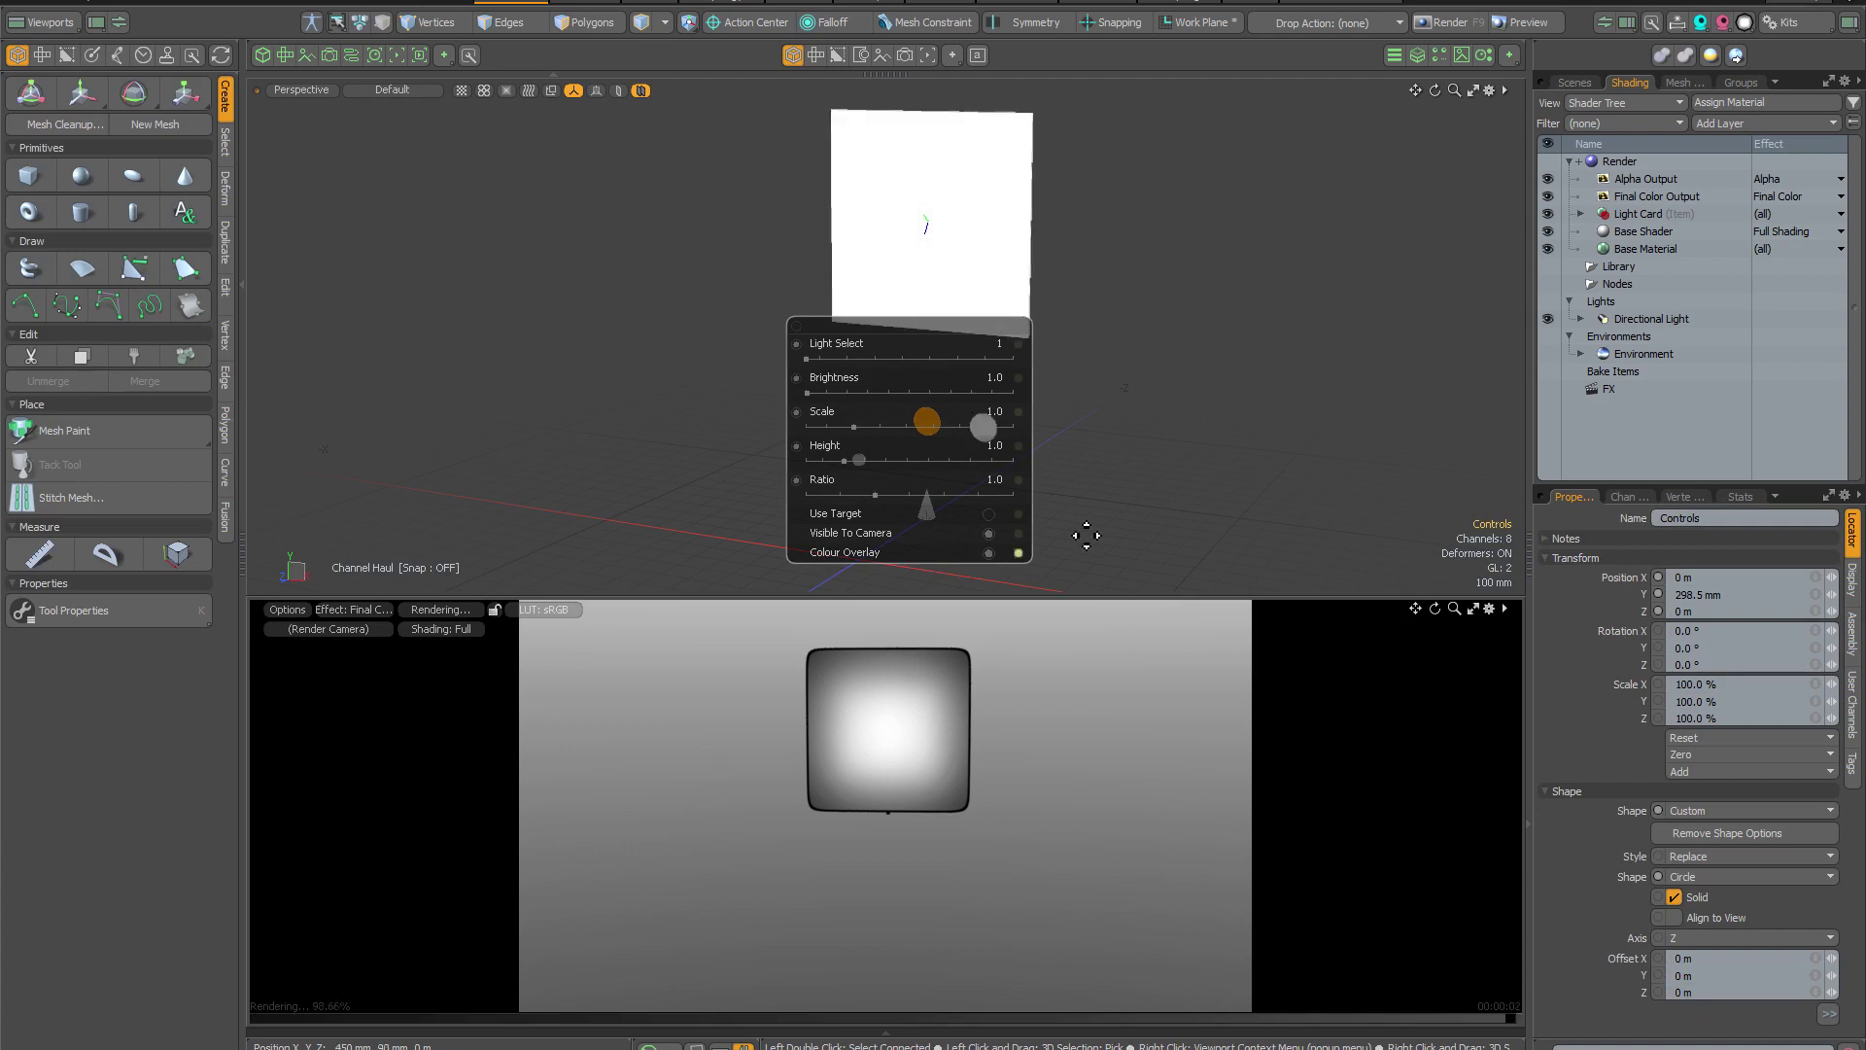
{"action": "key", "text": "Escape"}
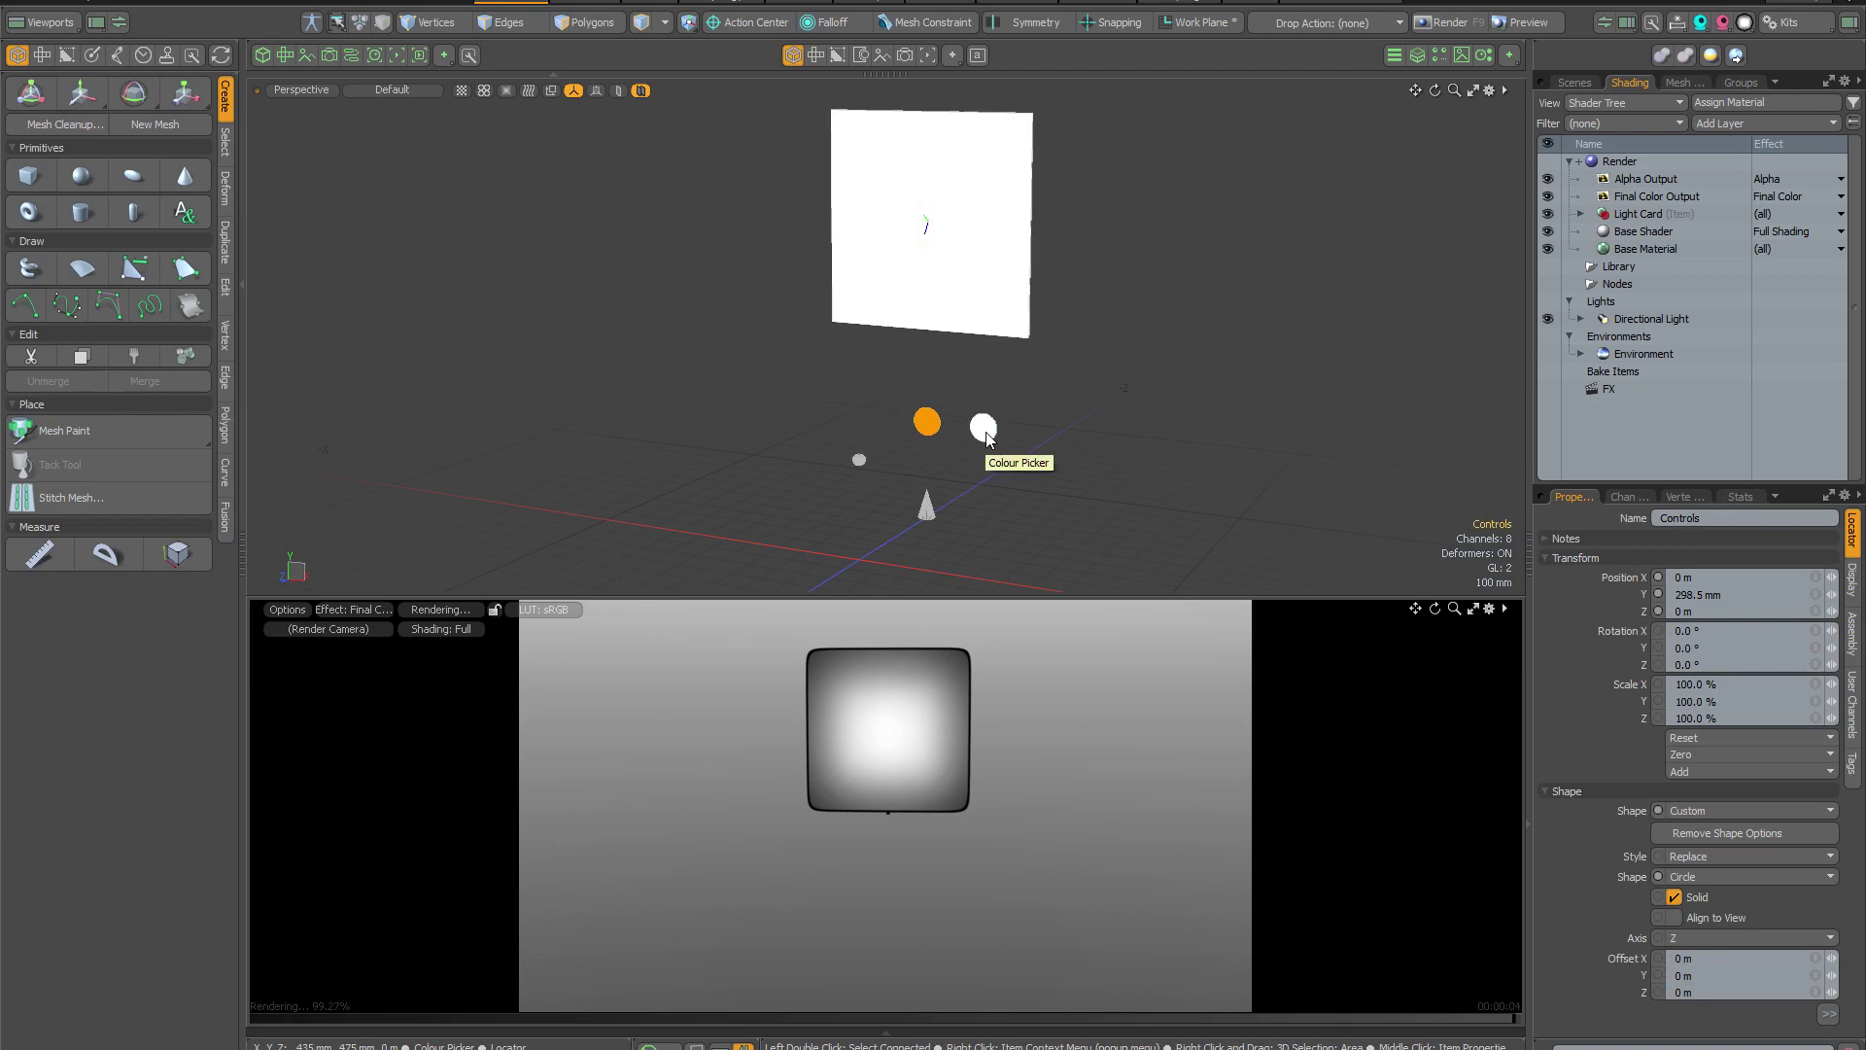
{"action": "left_click", "coordinate": [984, 439]}
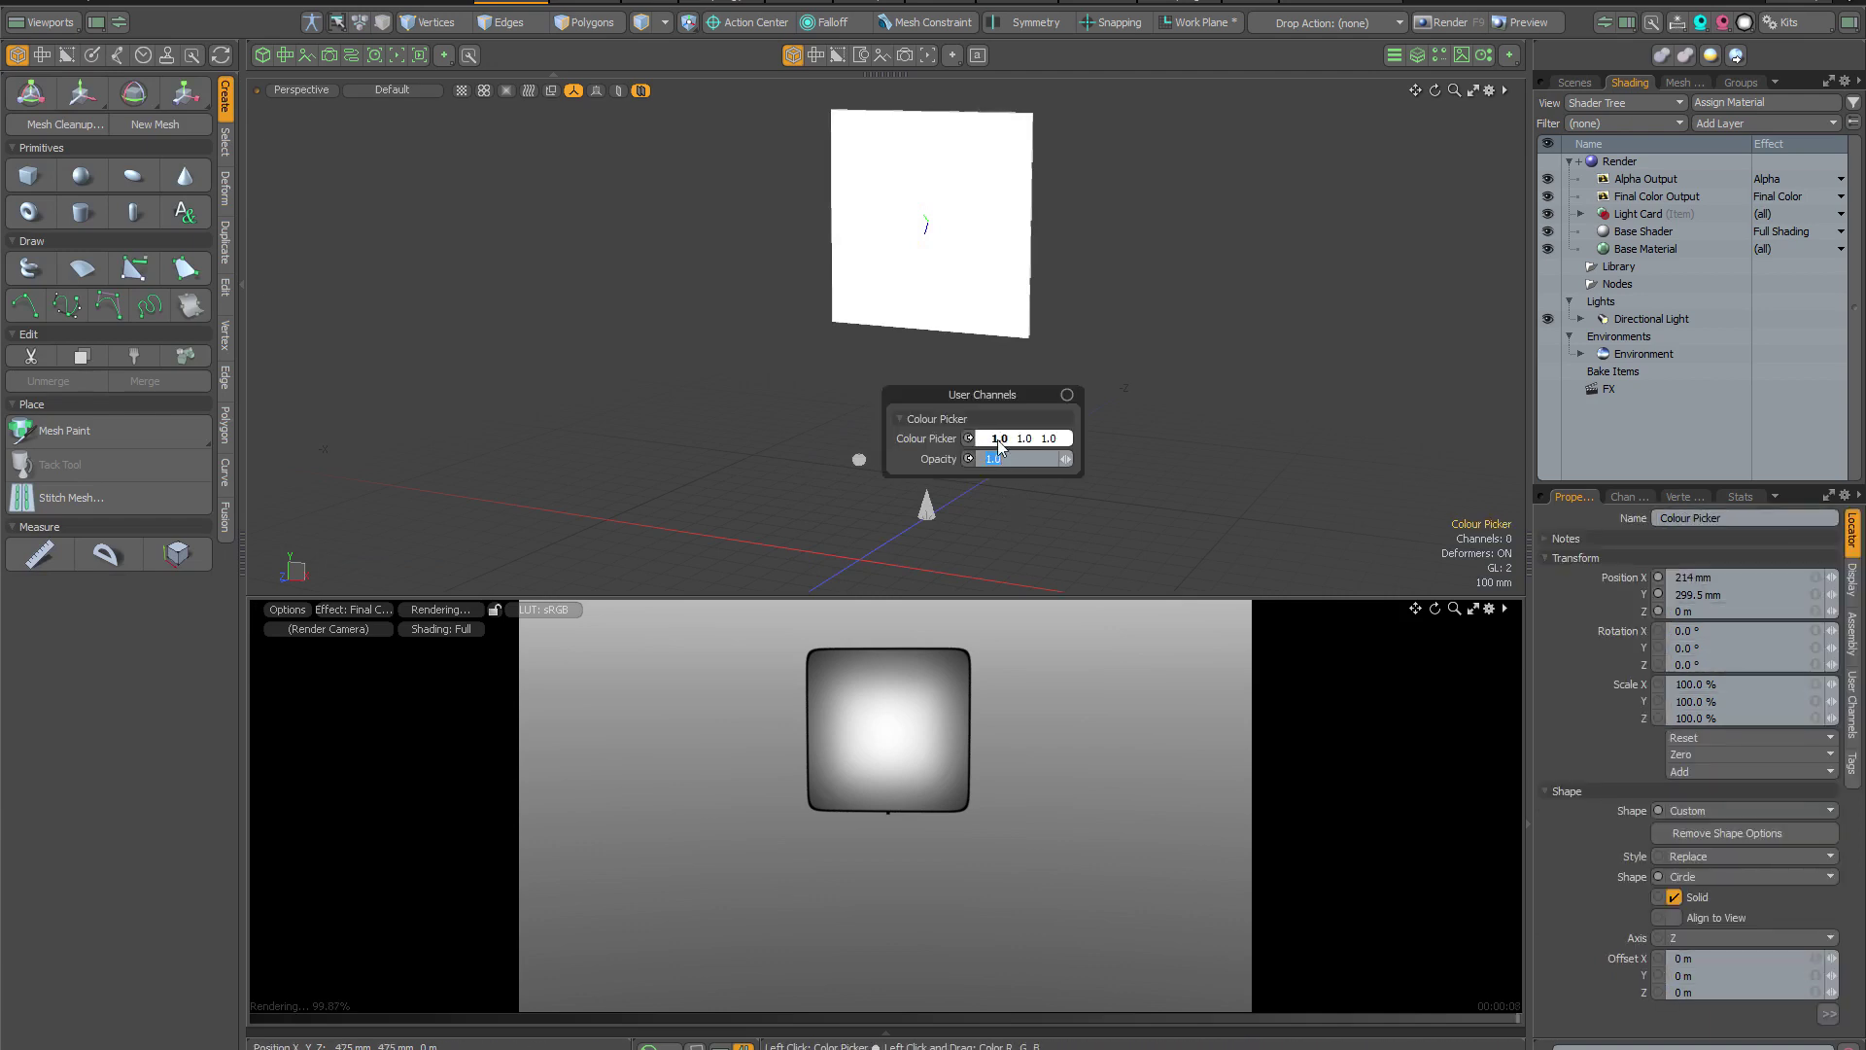
{"action": "double_click", "coordinate": [1006, 438]}
{"action": "left_click_drag", "start_coordinate": [501, 320], "coordinate": [627, 342]}
{"action": "left_click", "coordinate": [1199, 389]}
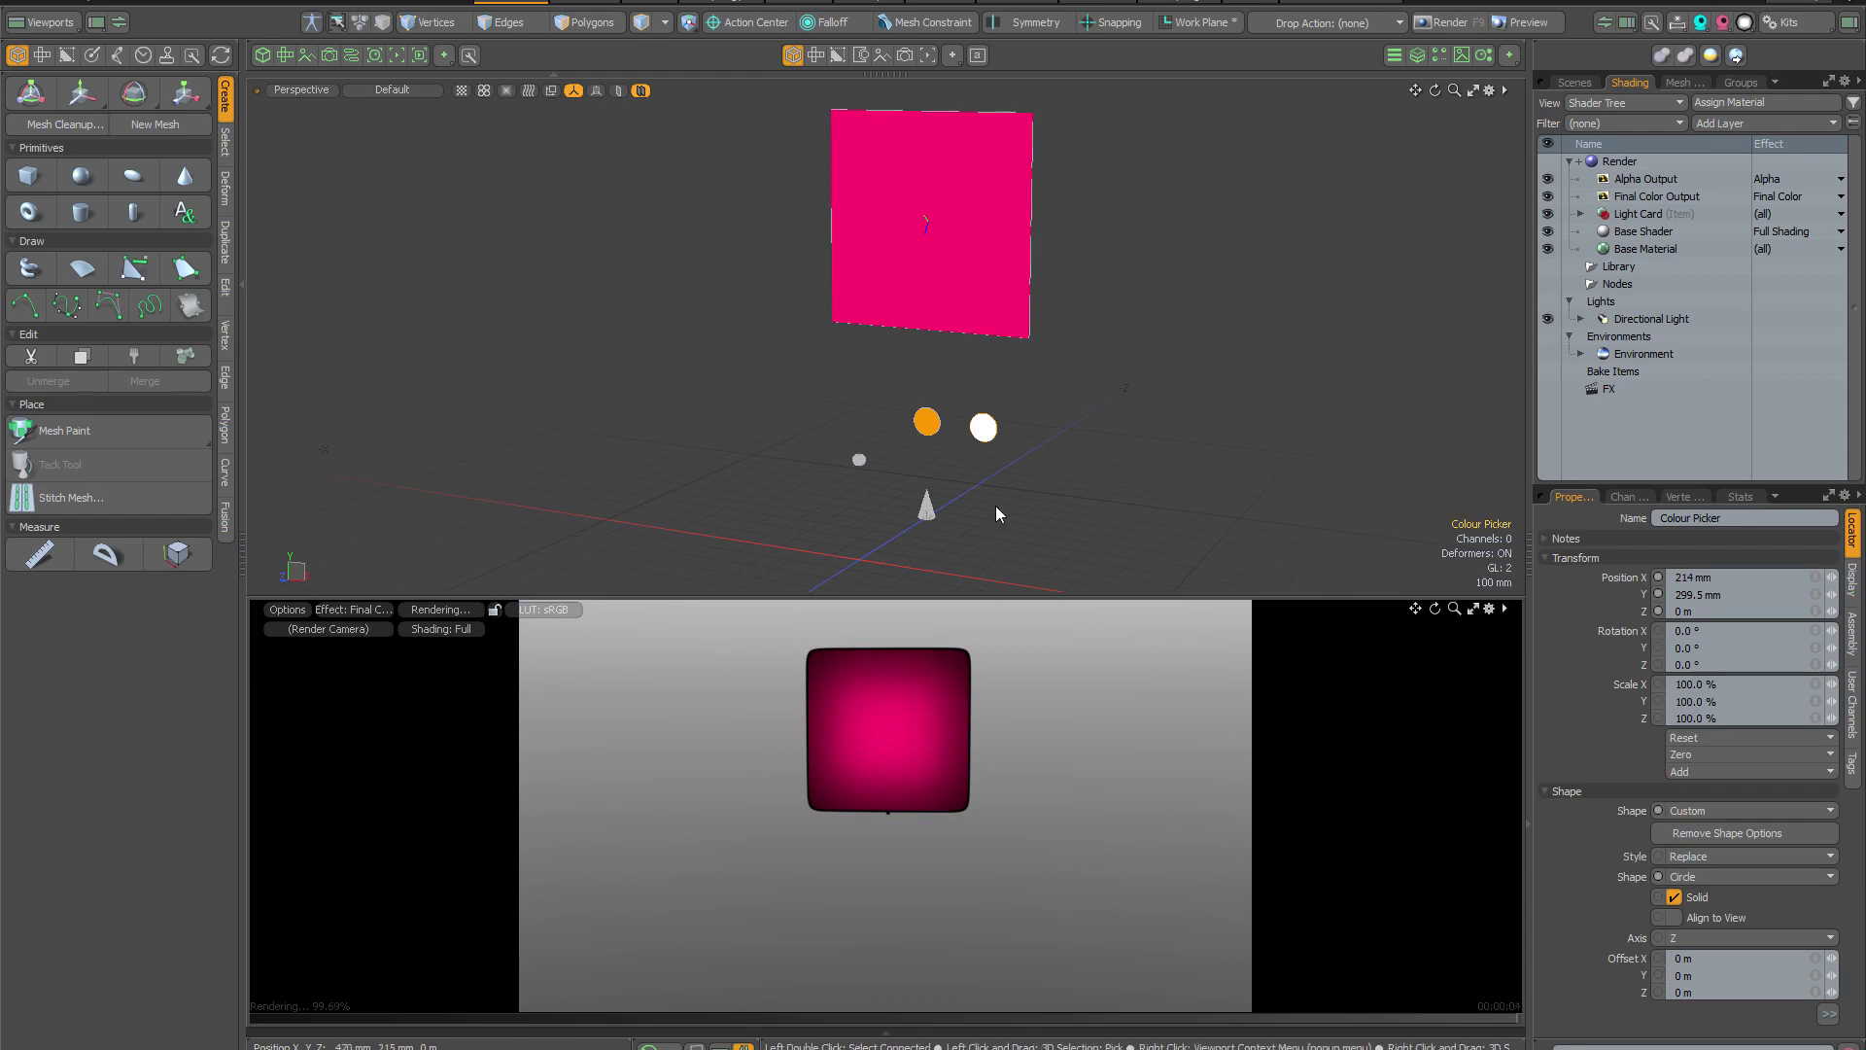
Set the light card's colour overlay opacity to 0.5.
{"action": "left_click", "coordinate": [984, 426]}
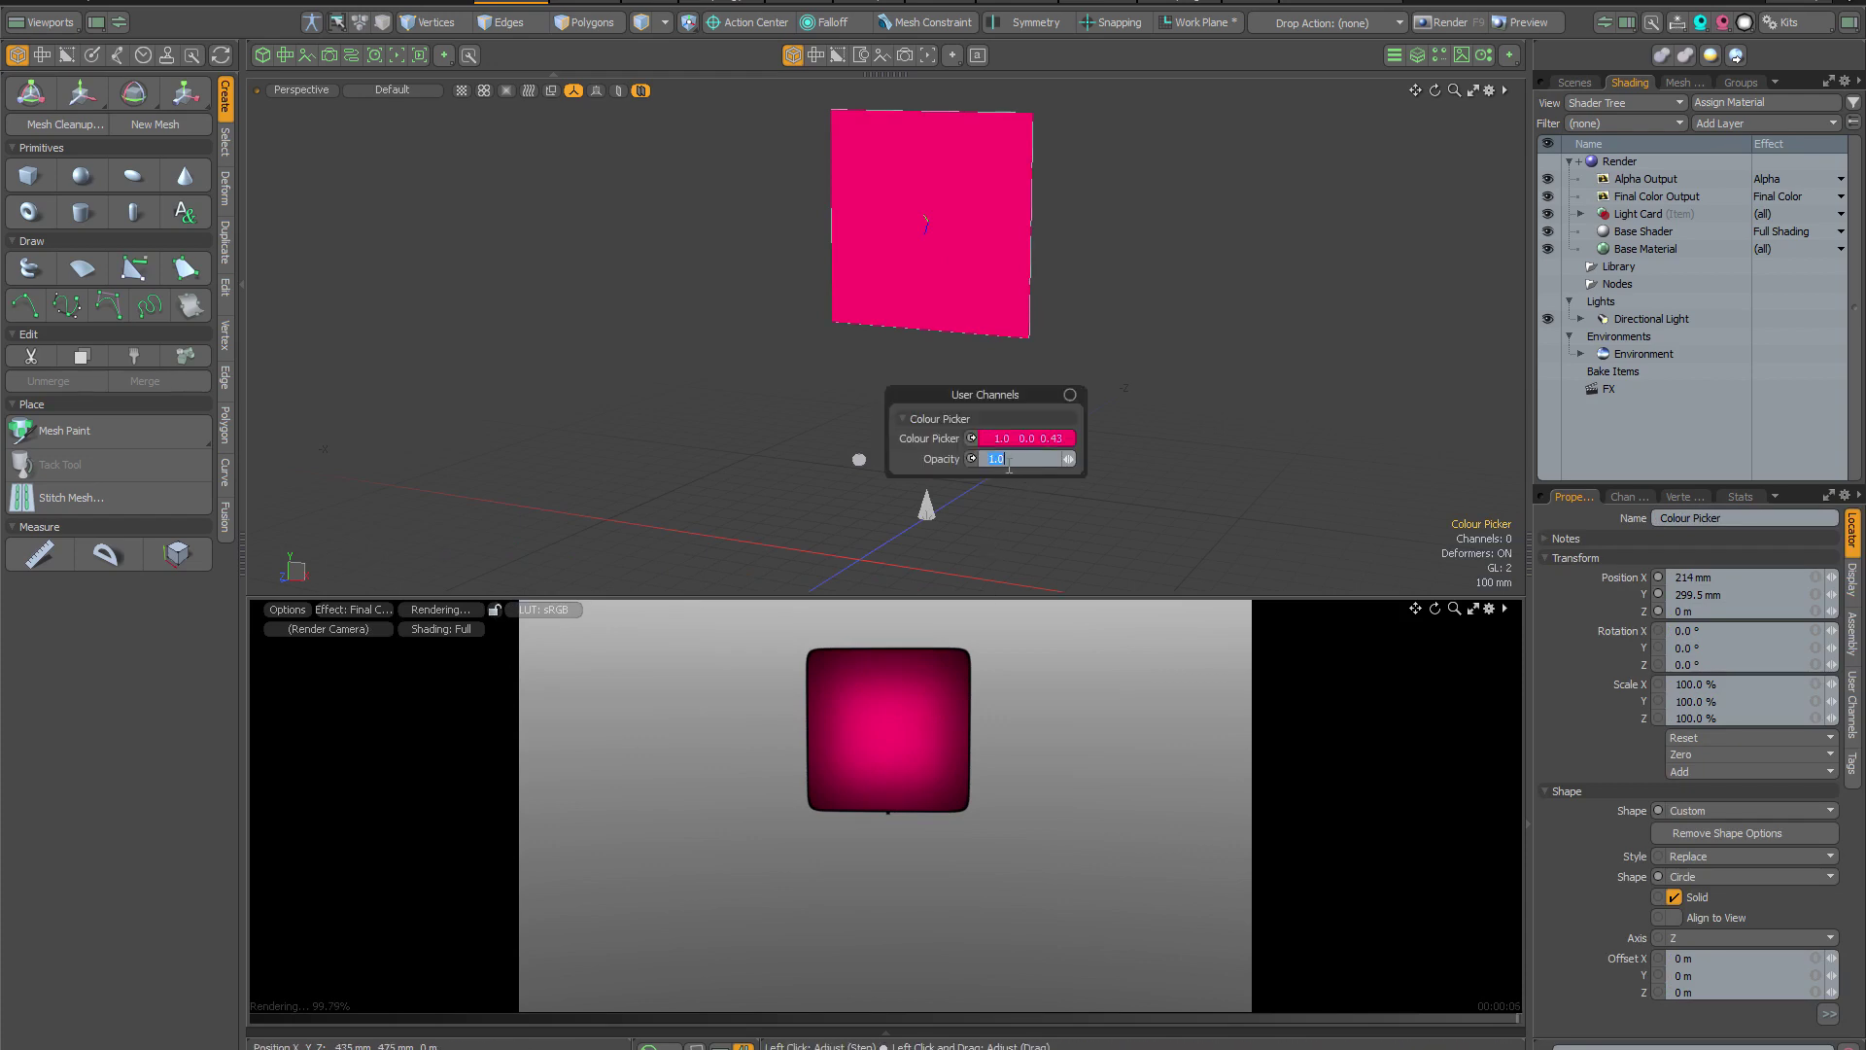
{"action": "type", "text": "0.5"}
{"action": "key", "text": "Return"}
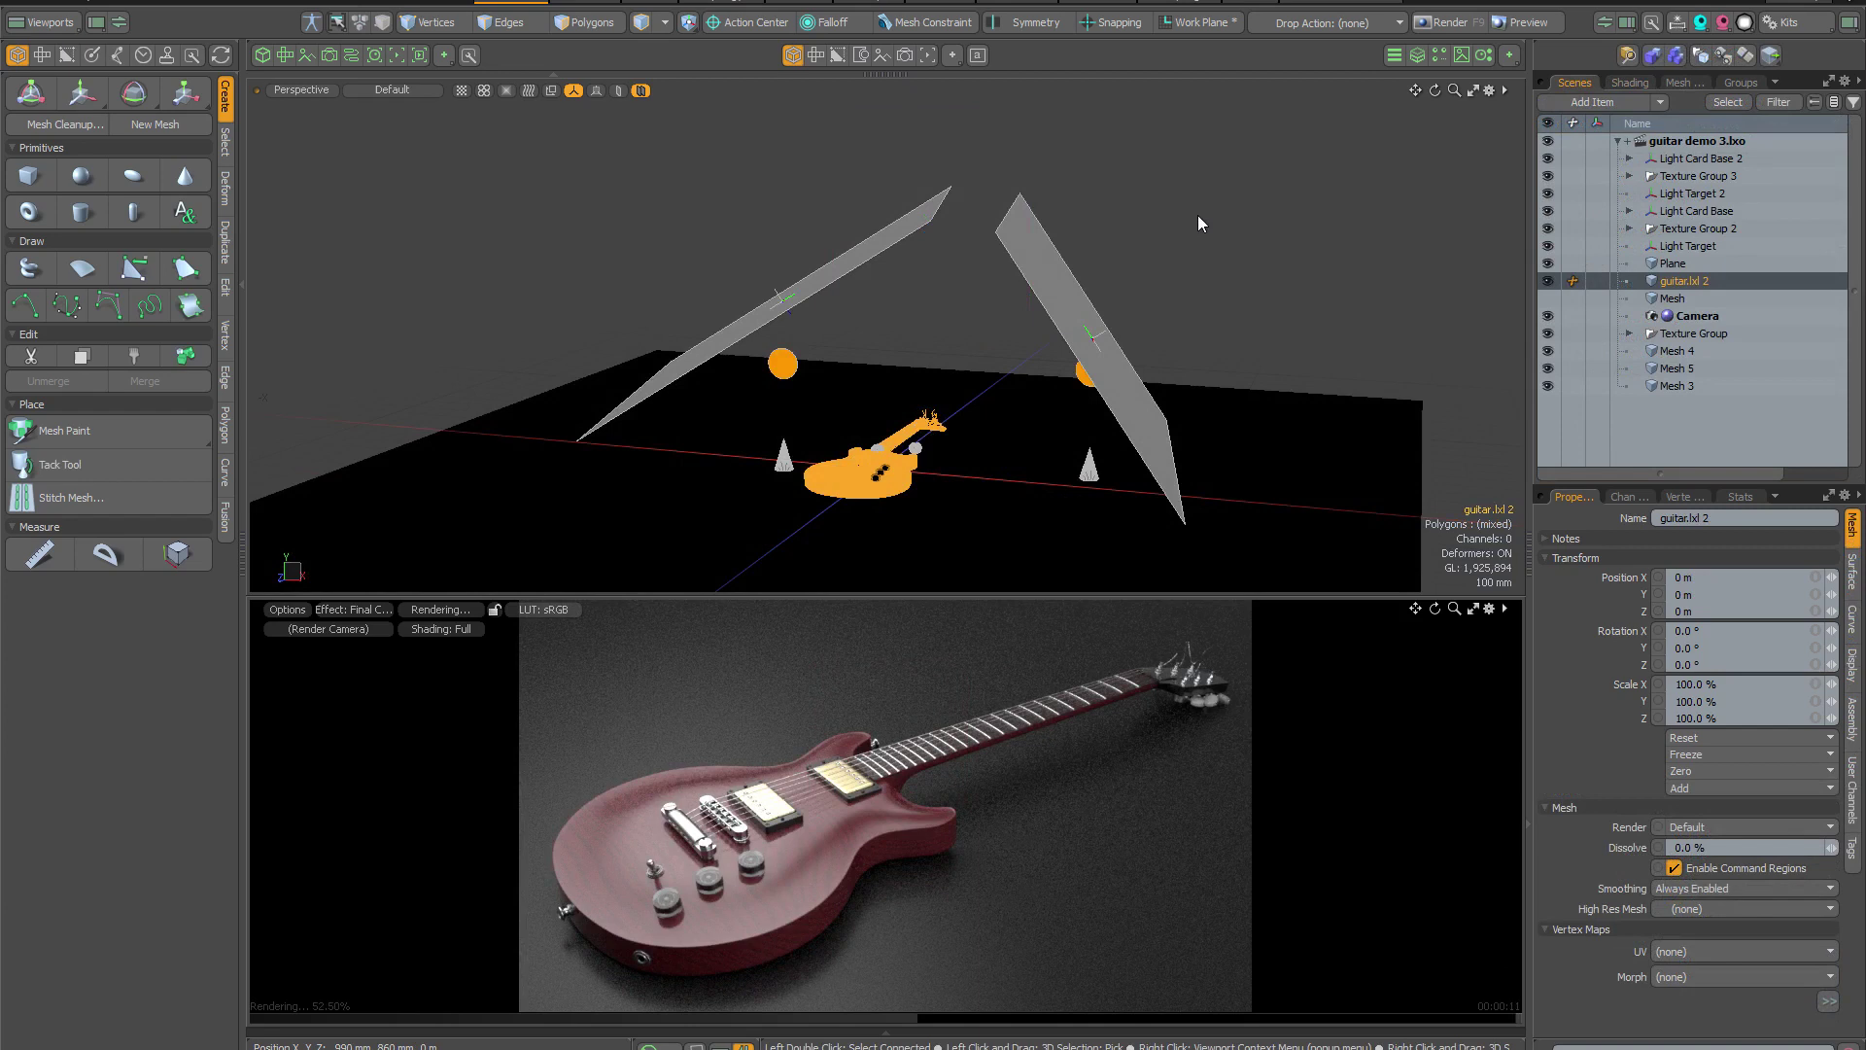
Raise the brightness of the ring-patterned light card over the guitar to 11.0.
{"action": "left_click_drag", "start_coordinate": [1229, 250], "coordinate": [1166, 237], "text": "alt"}
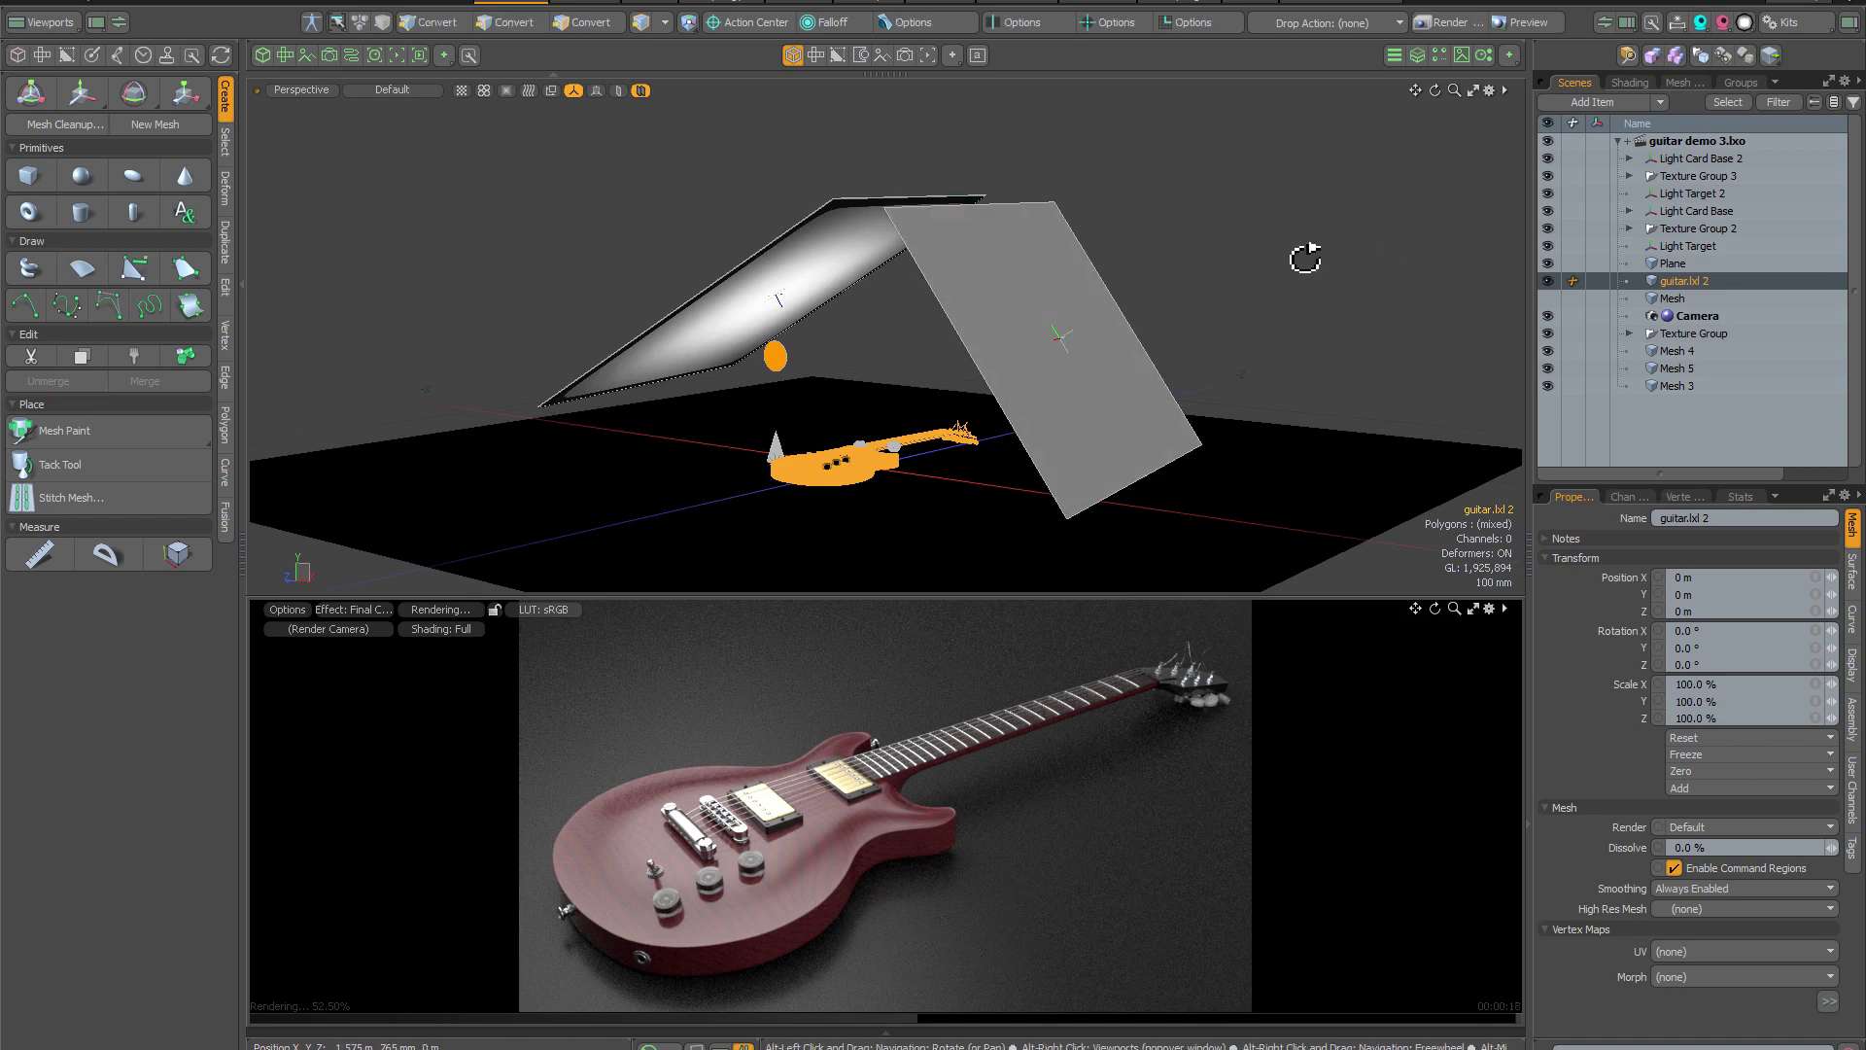
{"action": "mouse_move", "coordinate": [1306, 258]}
{"action": "left_mouse_down", "text": "alt"}
{"action": "mouse_move", "coordinate": [1437, 270]}
{"action": "mouse_move", "coordinate": [1238, 243]}
{"action": "mouse_move", "coordinate": [1425, 291]}
{"action": "mouse_move", "coordinate": [1304, 258]}
{"action": "left_mouse_up", "text": "alt"}
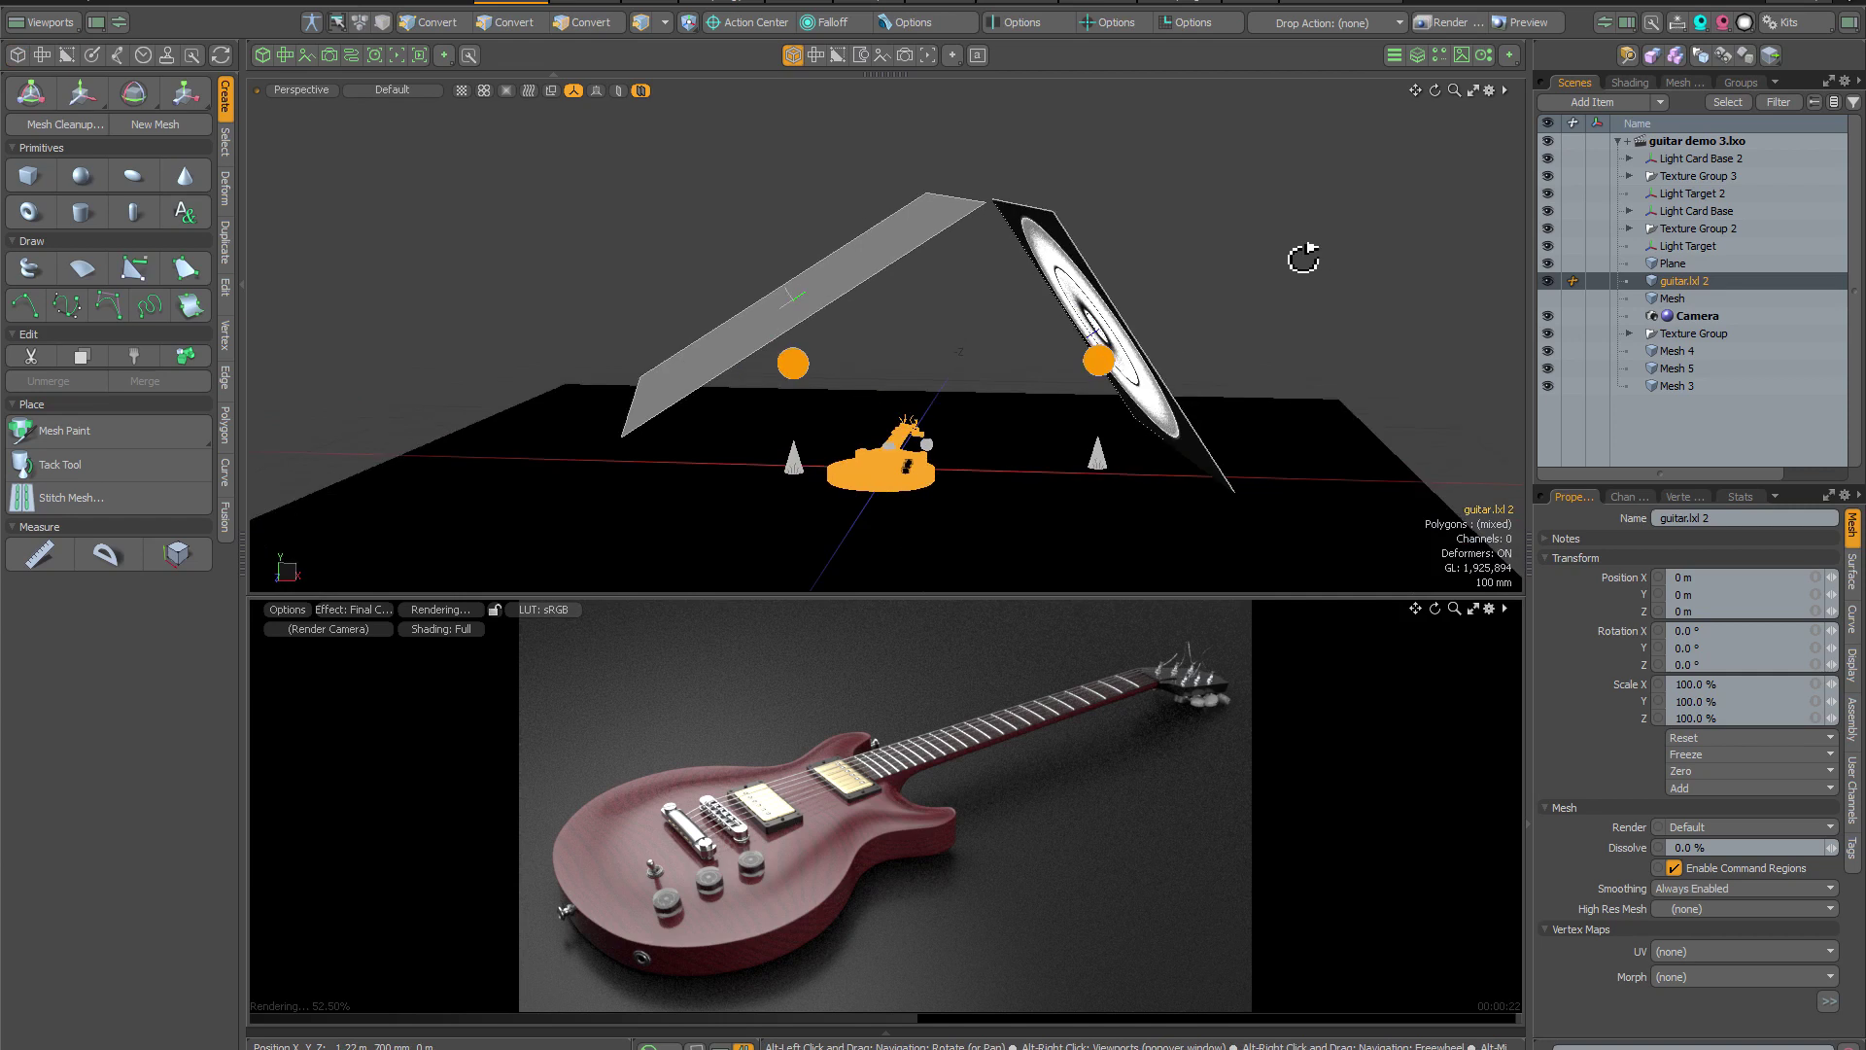
{"action": "left_click", "coordinate": [1103, 374]}
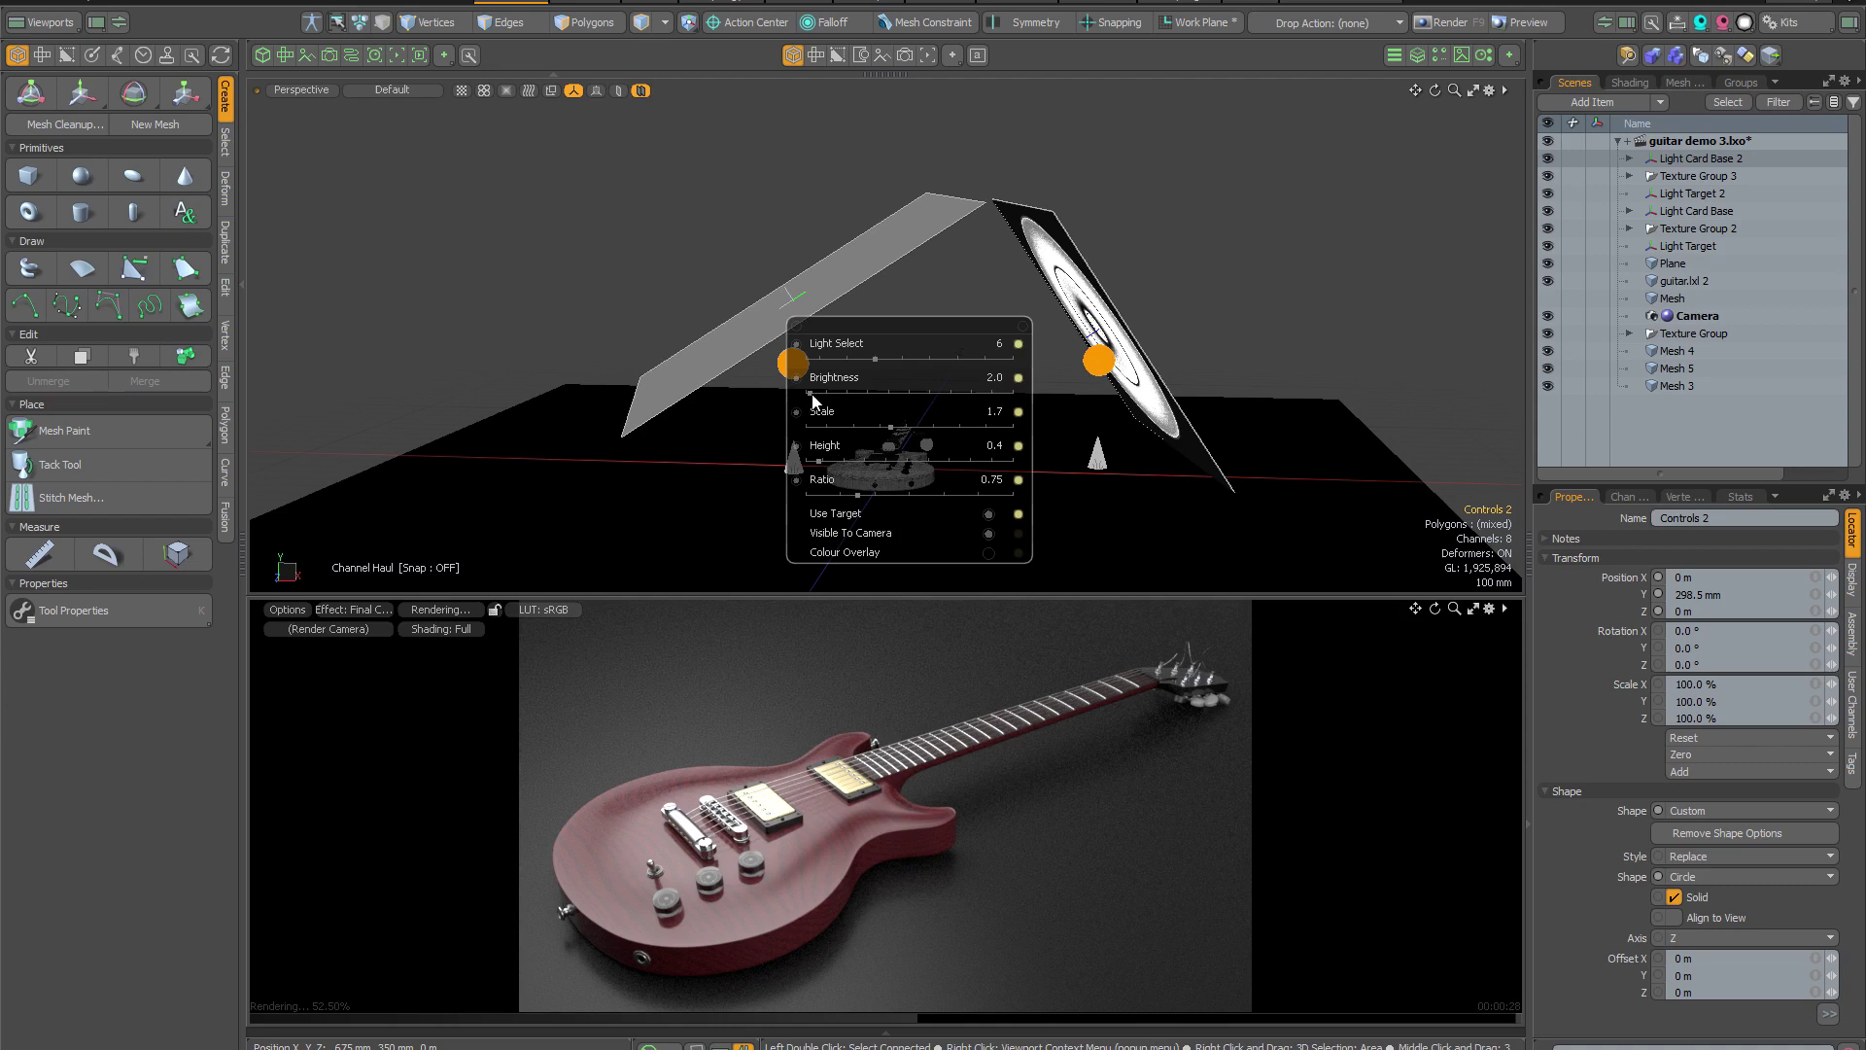
{"action": "left_click_drag", "start_coordinate": [812, 394], "coordinate": [830, 393]}
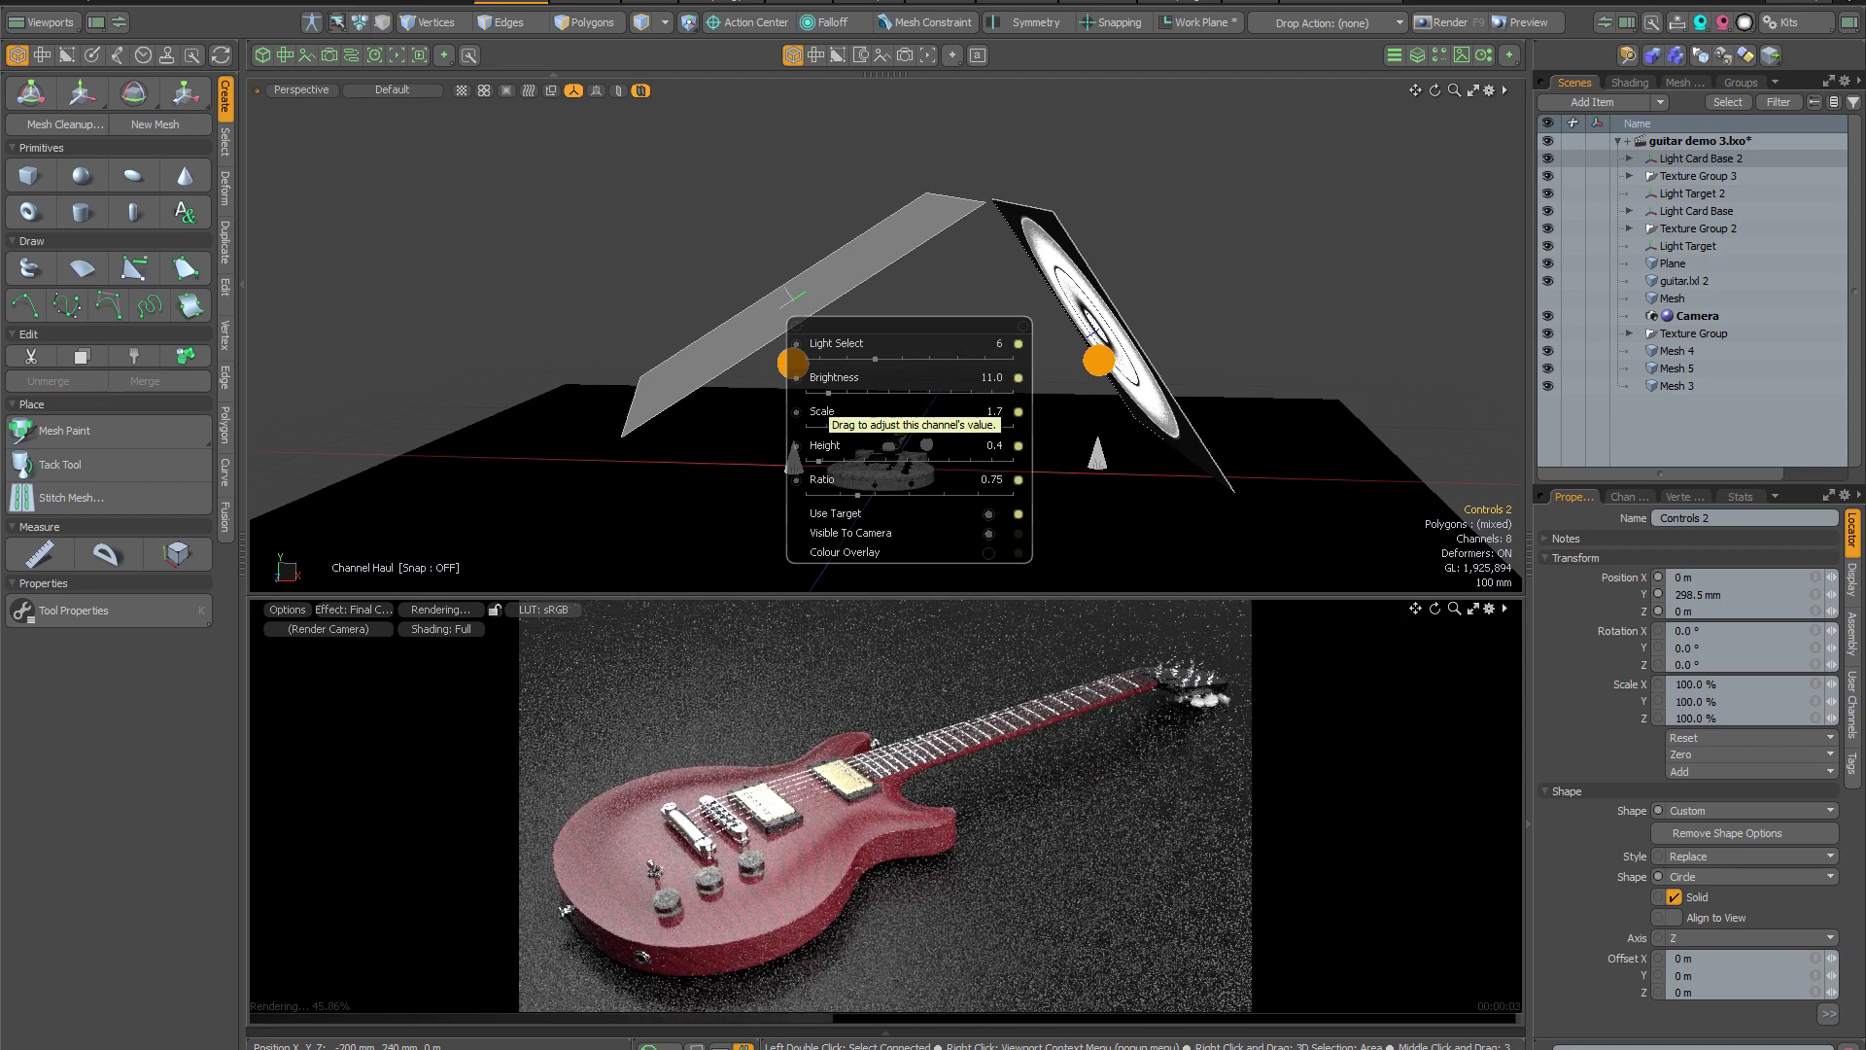
Enable Colour Overlay on the ring-patterned light card and set its colour to a darker pink-red (0.85, 0.0, 0.3).
{"action": "left_click", "coordinate": [989, 554]}
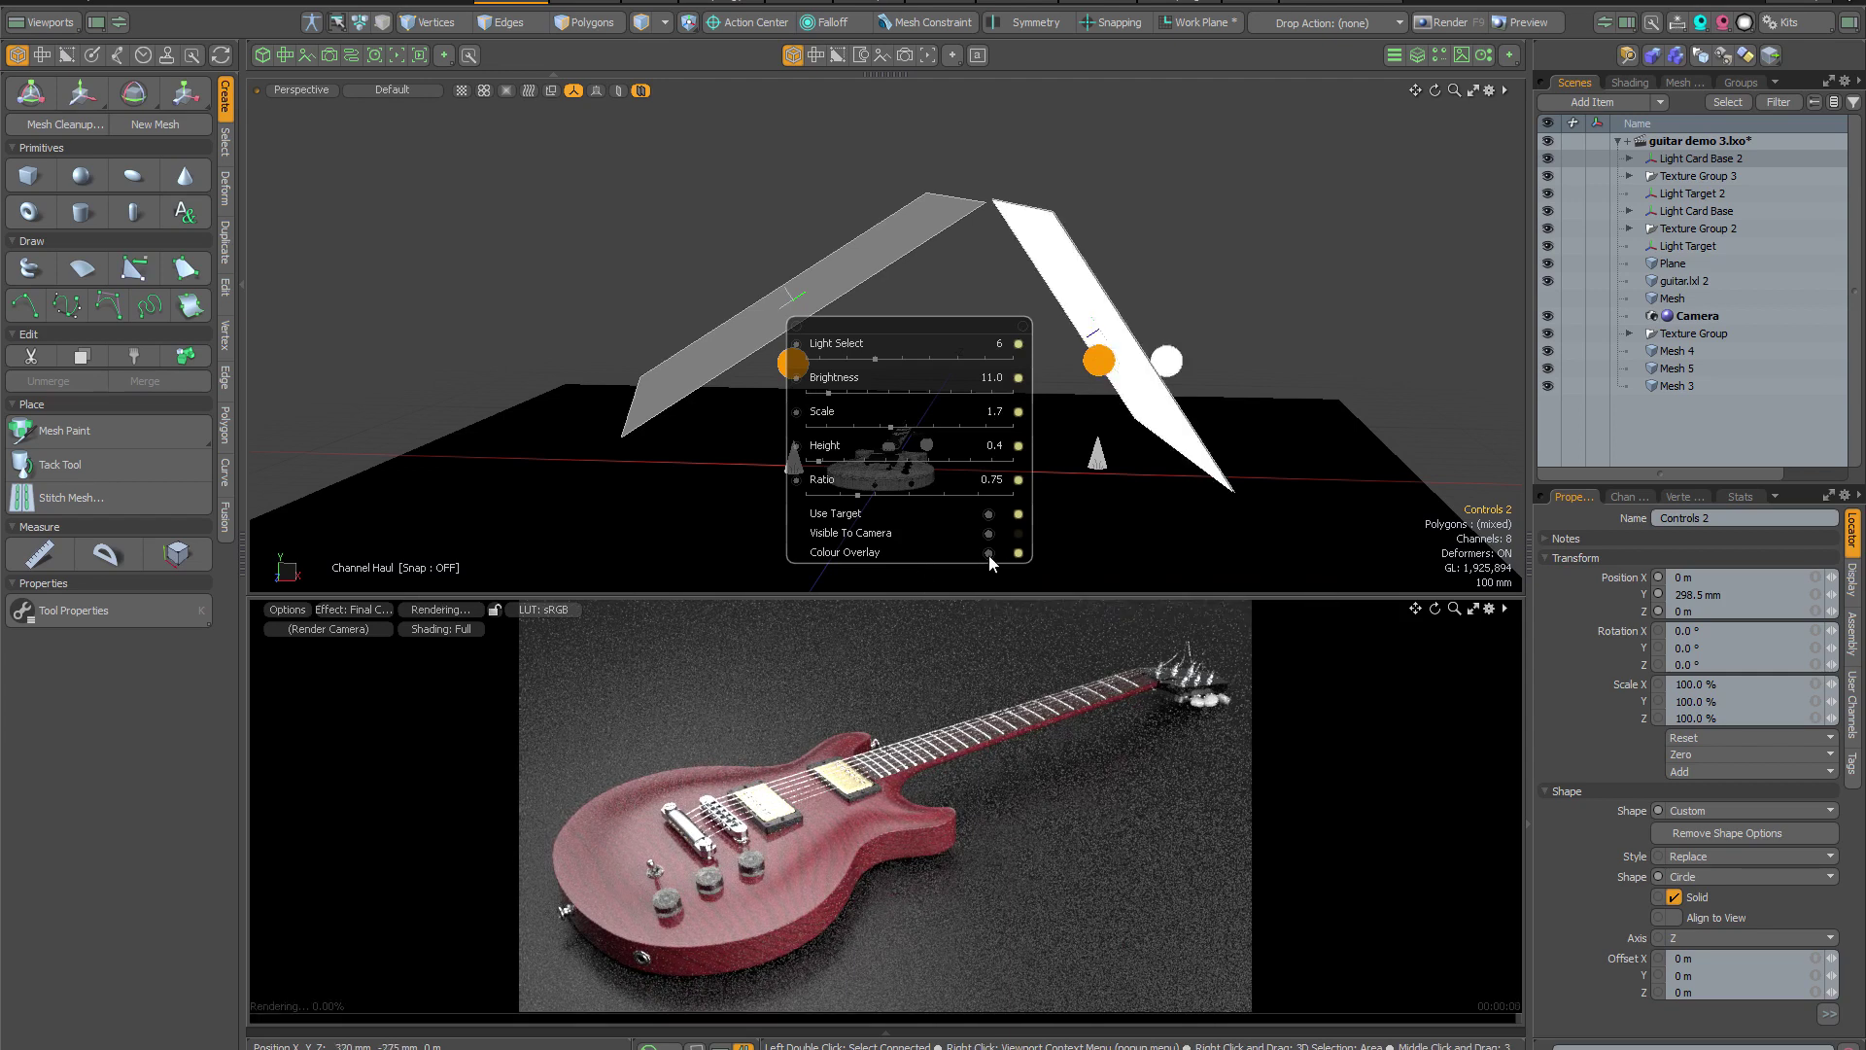
{"action": "left_click", "coordinate": [1170, 363]}
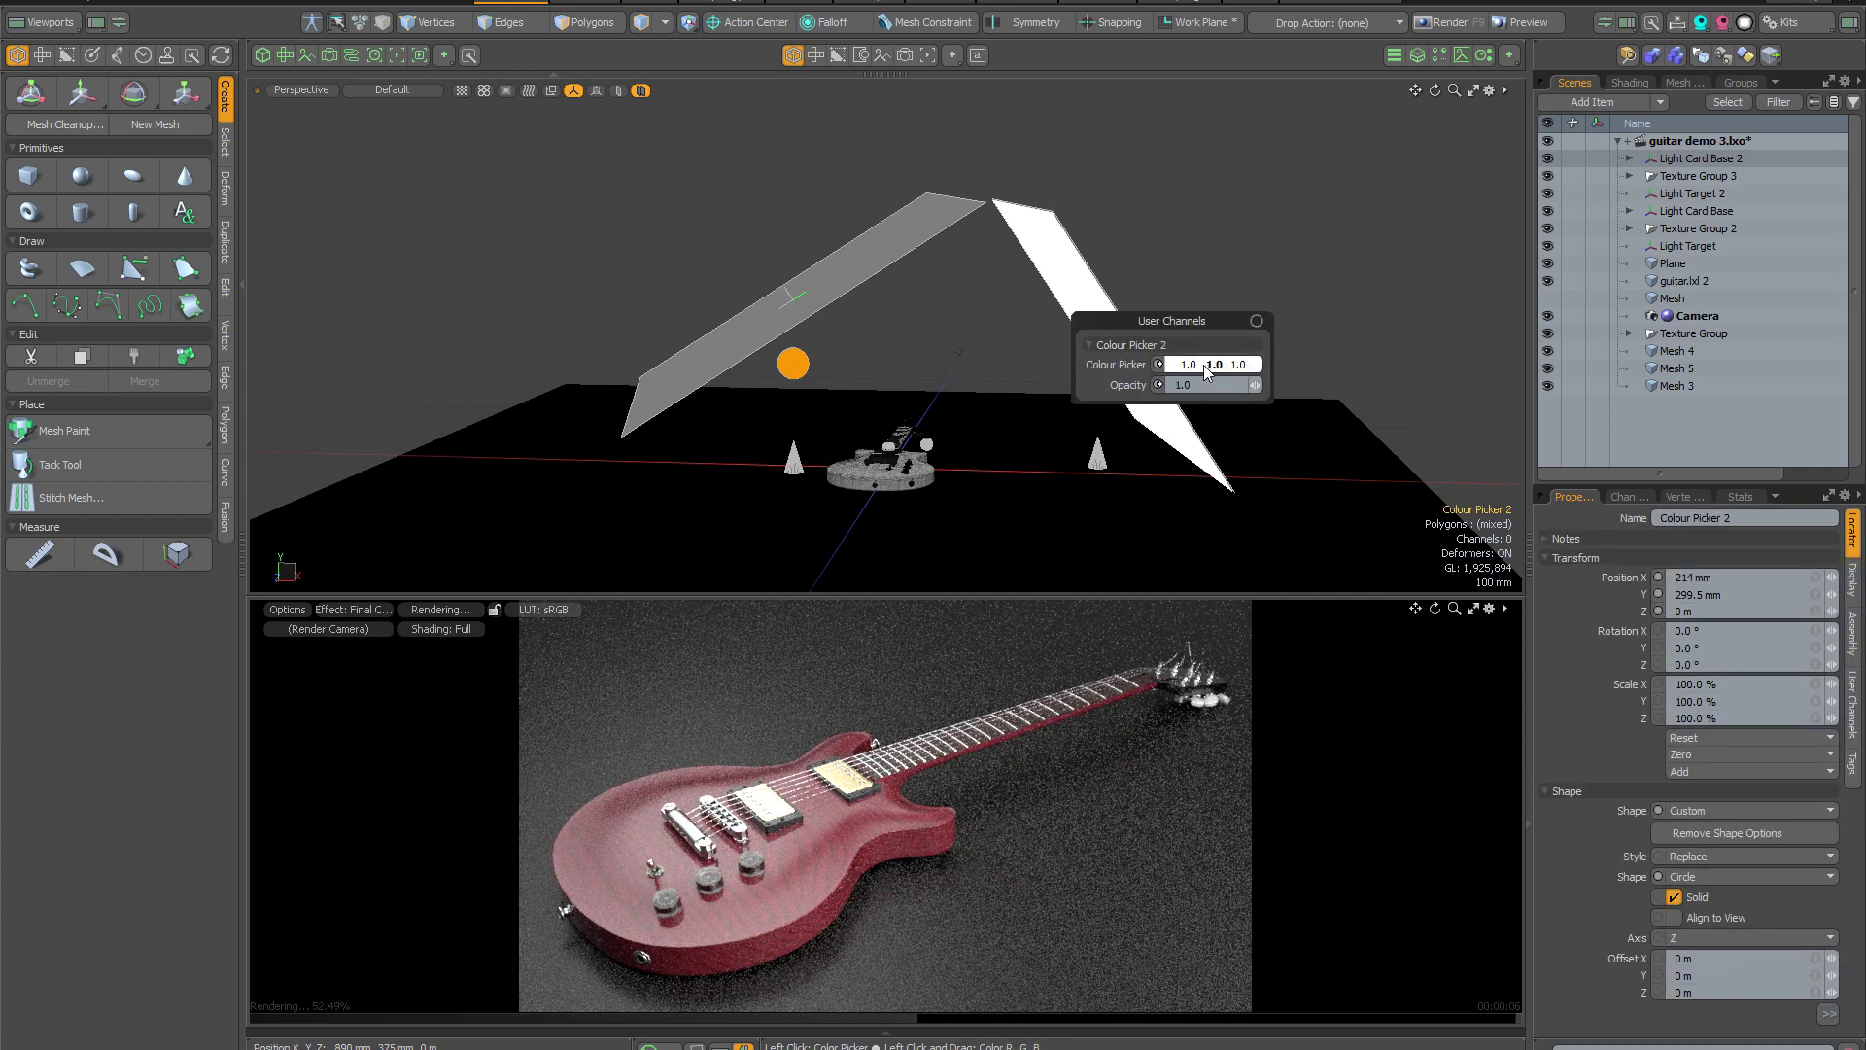
{"action": "left_click", "coordinate": [1205, 372]}
{"action": "left_click_drag", "start_coordinate": [731, 263], "coordinate": [853, 271]}
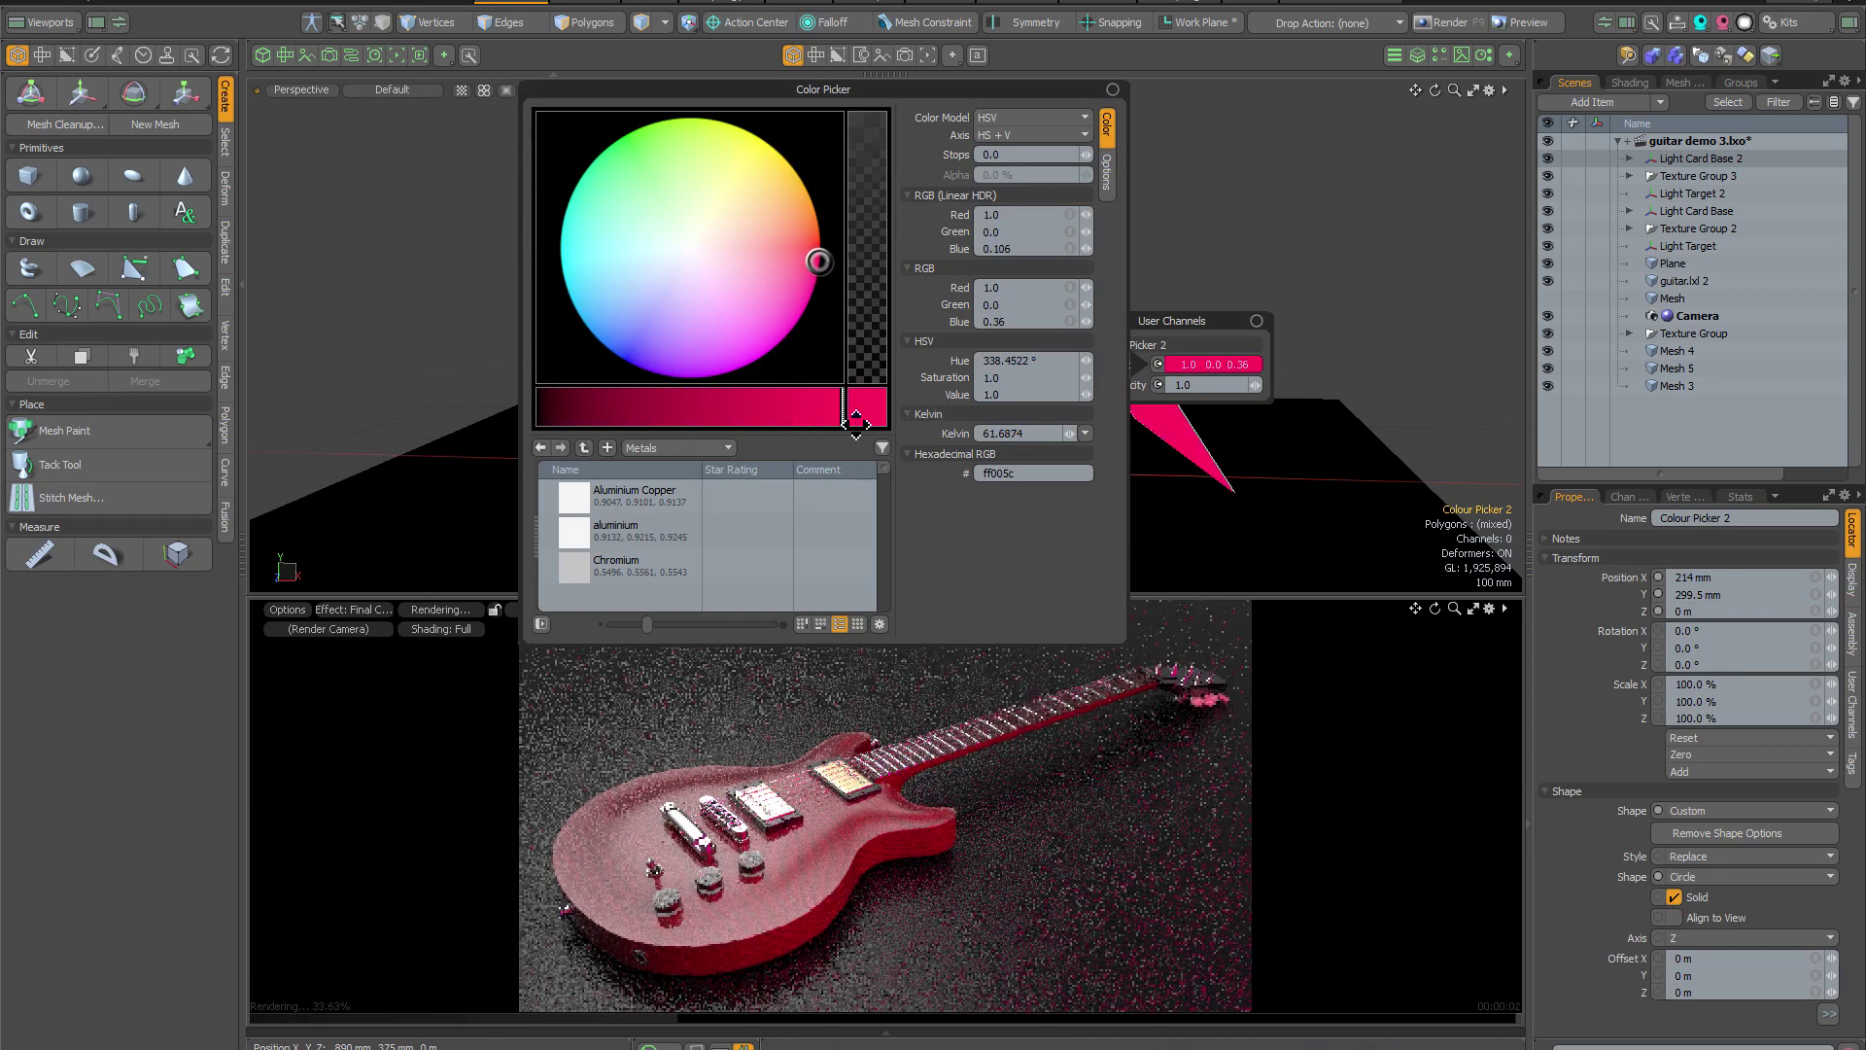
{"action": "left_click_drag", "start_coordinate": [842, 420], "coordinate": [748, 418]}
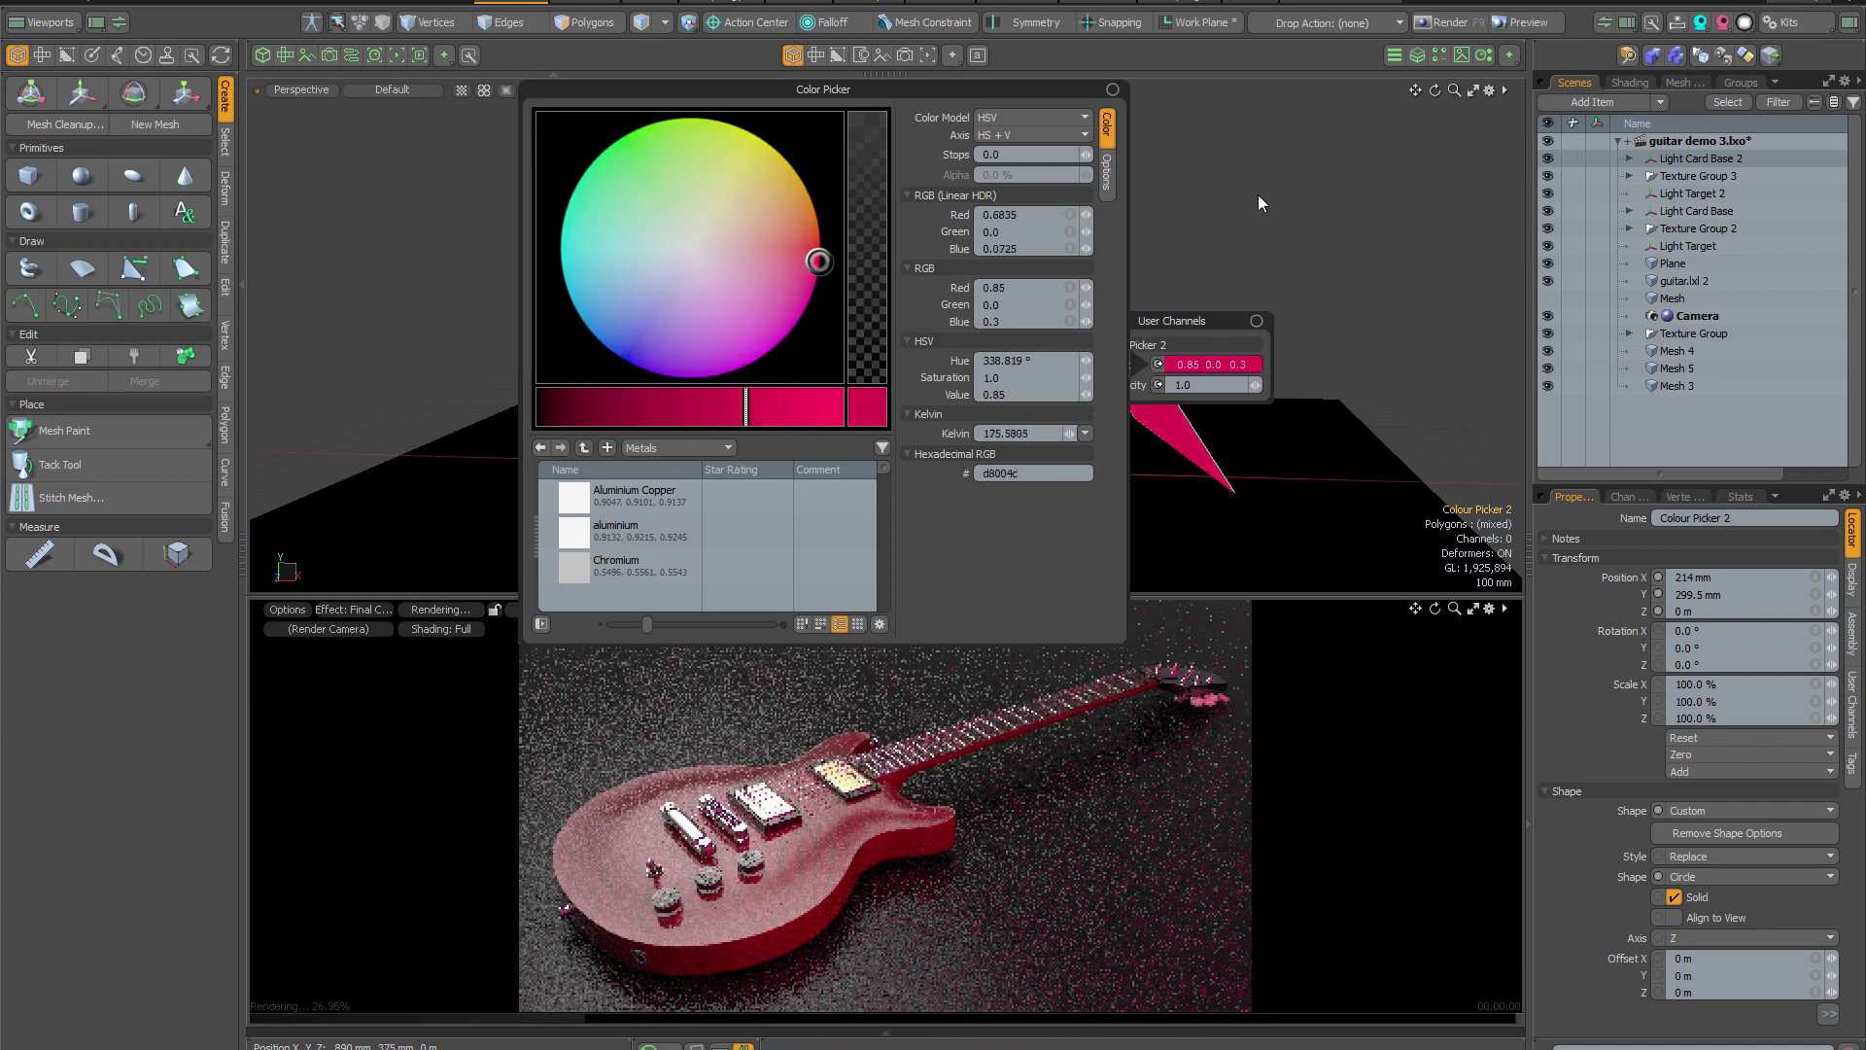
{"action": "left_click", "coordinate": [1227, 207]}
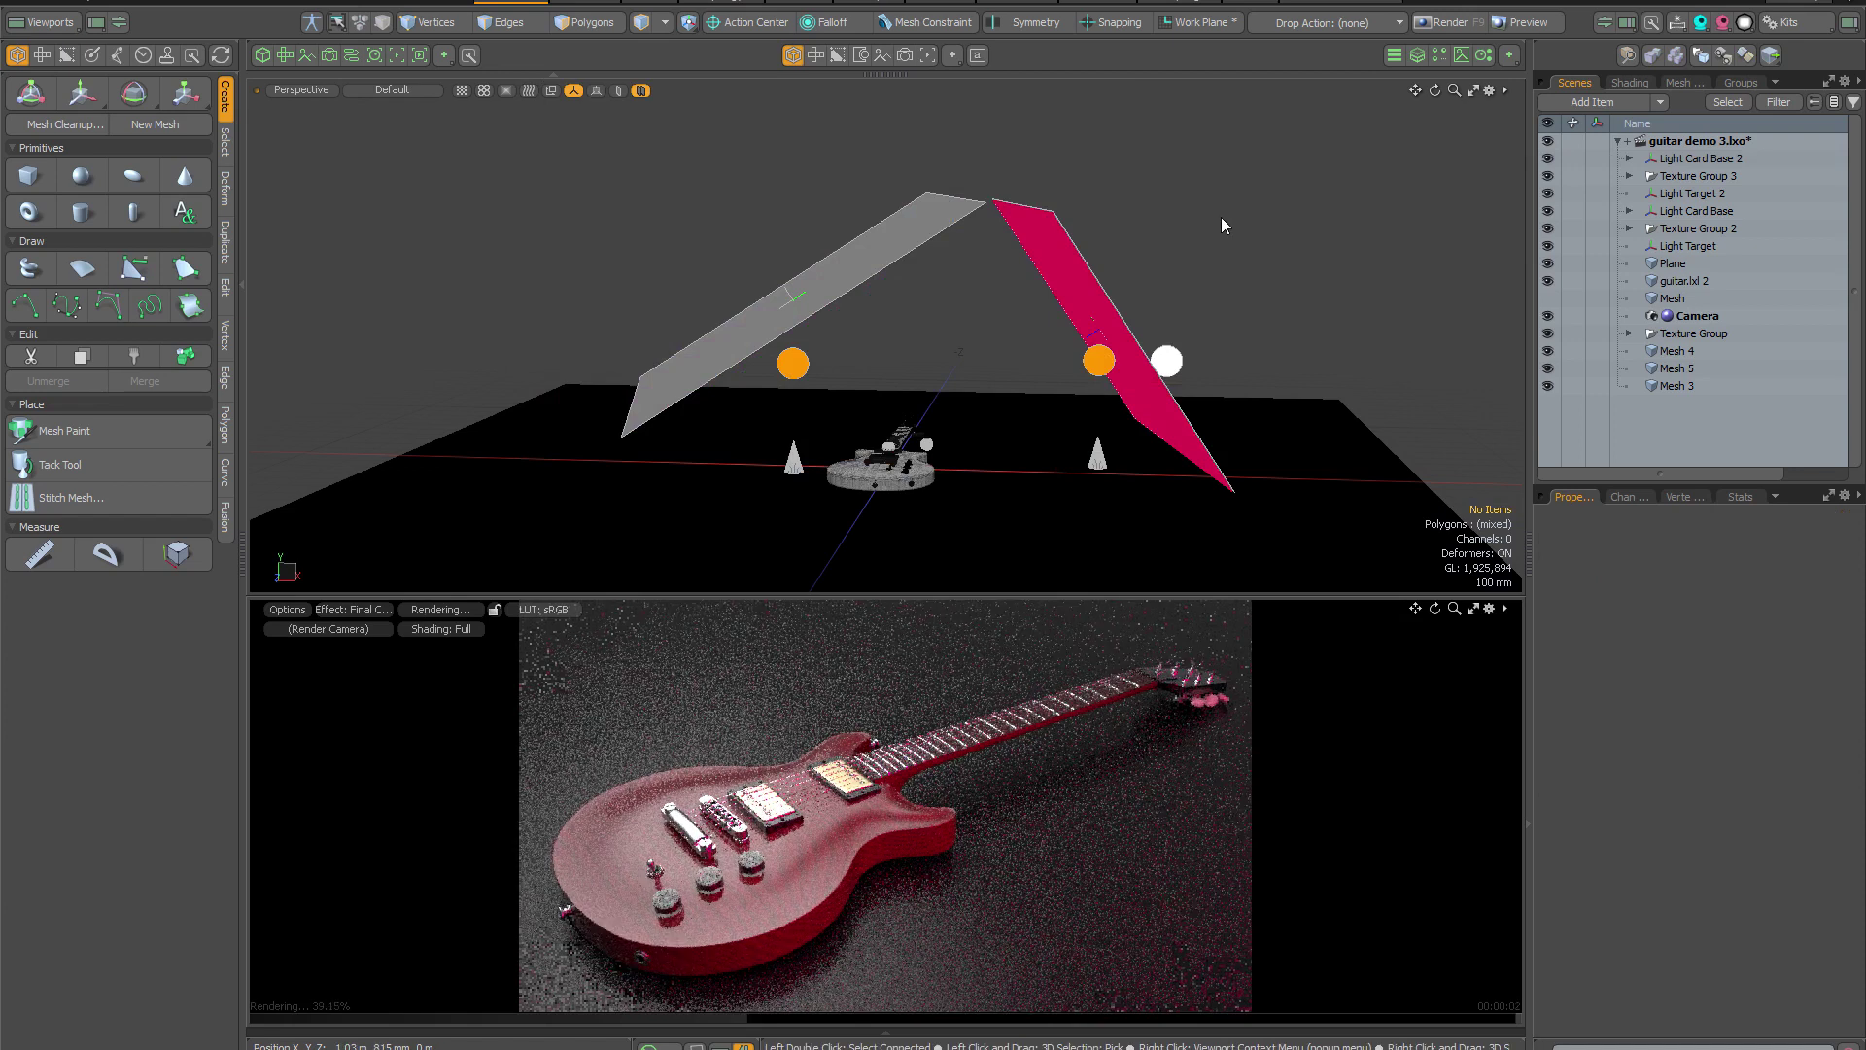
{"action": "key", "text": "ctrl+z"}
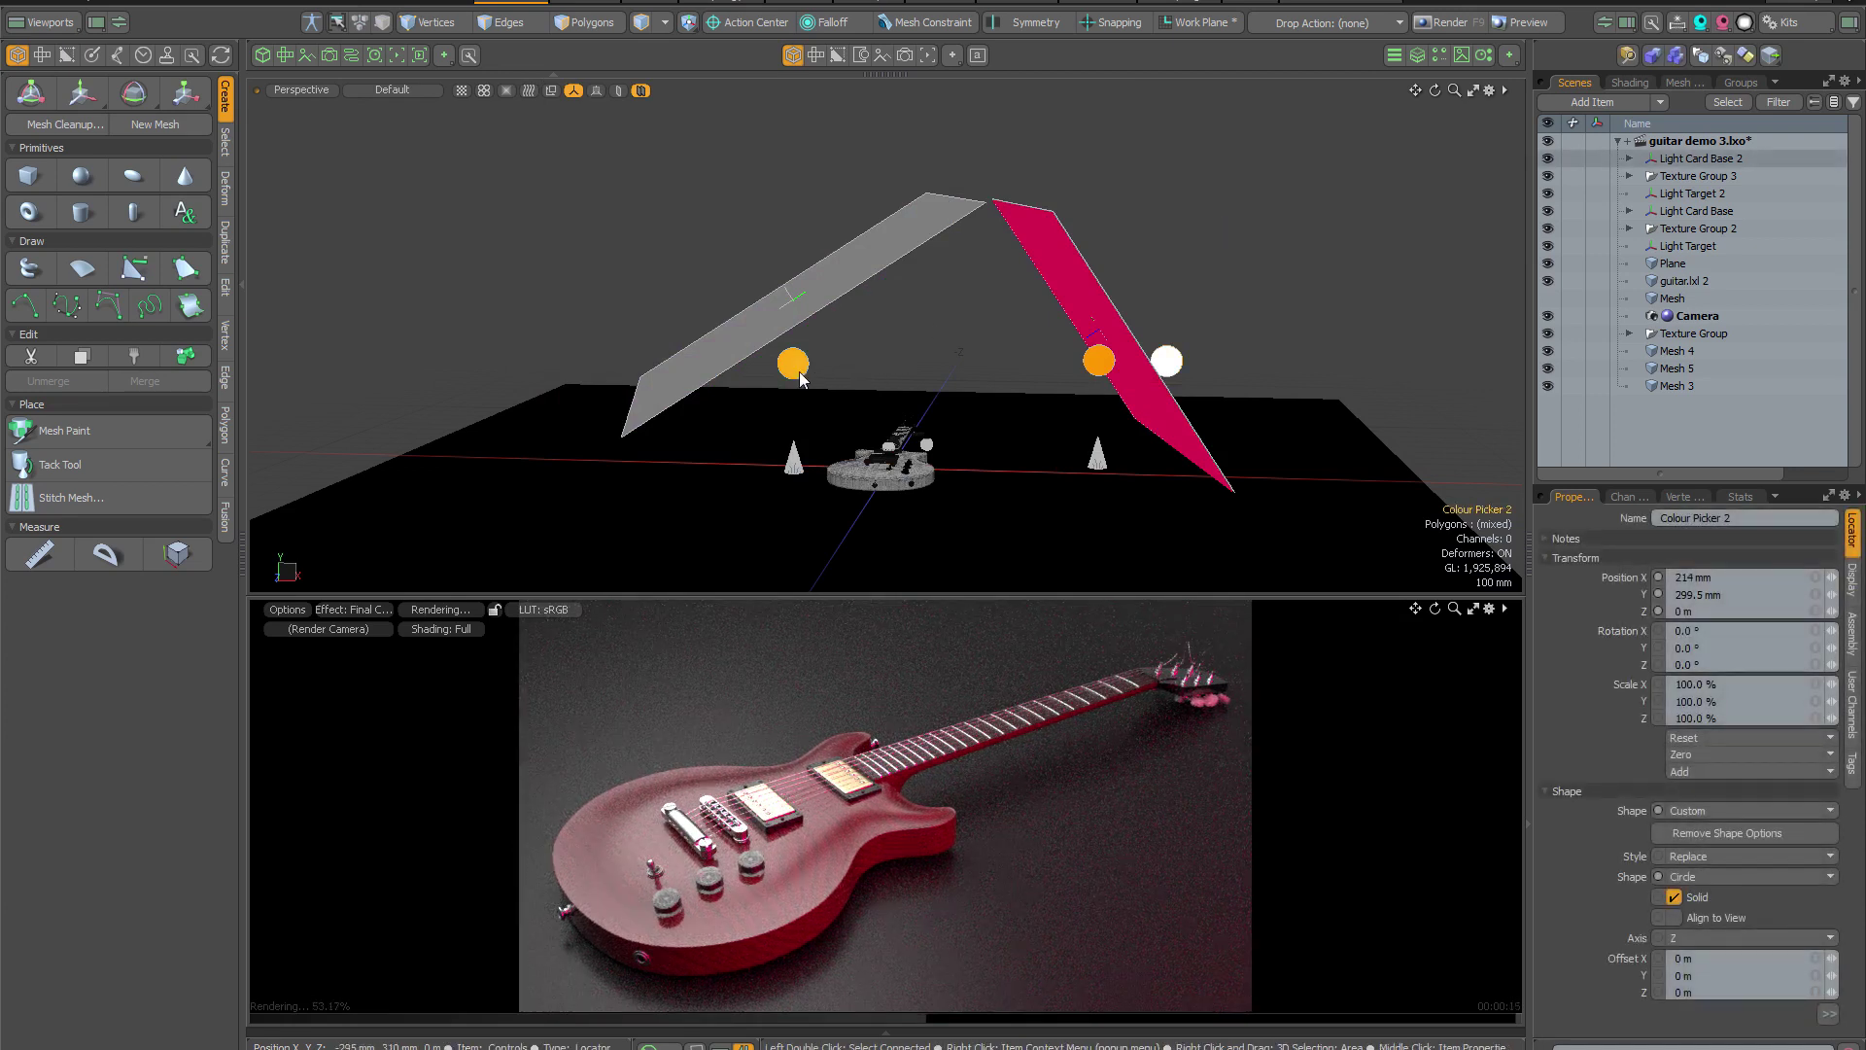
Enable Colour Overlay on the other light card, Light Card Base, and set its colour to light cyan (0.45, 0.89, 1.0).
{"action": "left_click", "coordinate": [798, 369]}
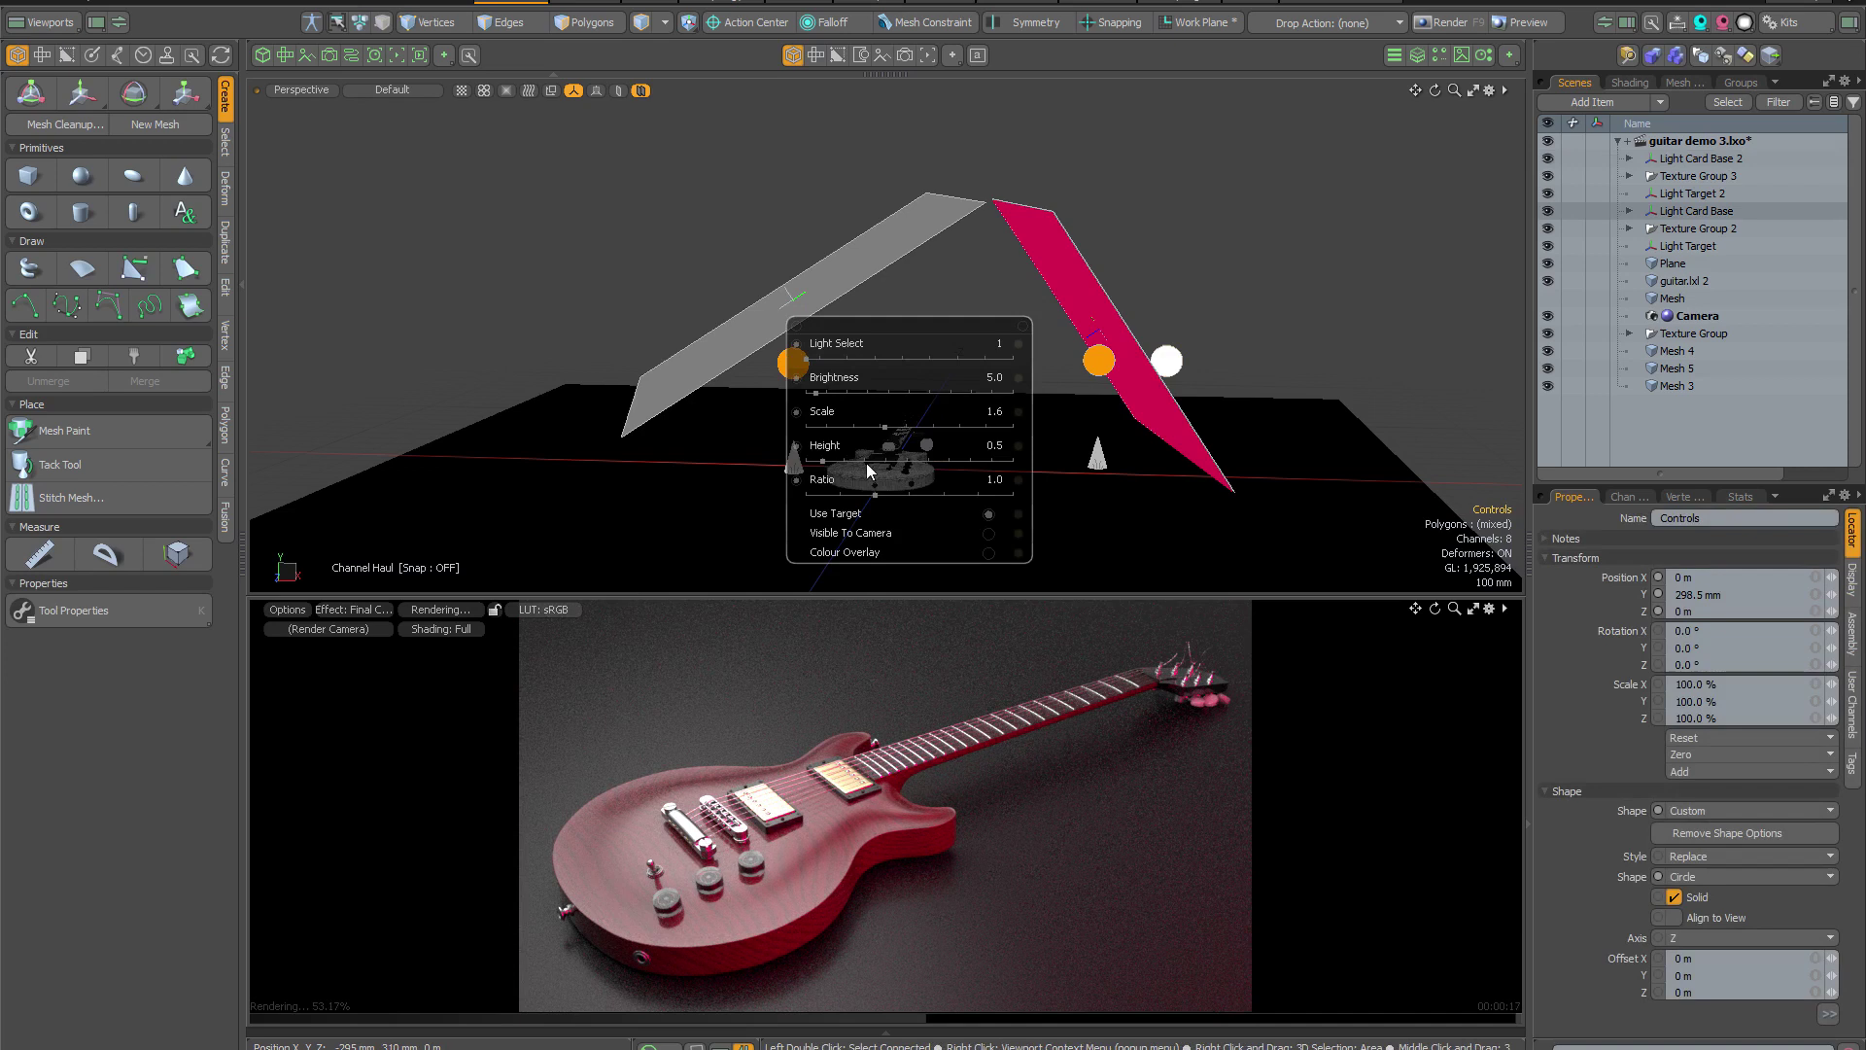
{"action": "left_click", "coordinate": [988, 554]}
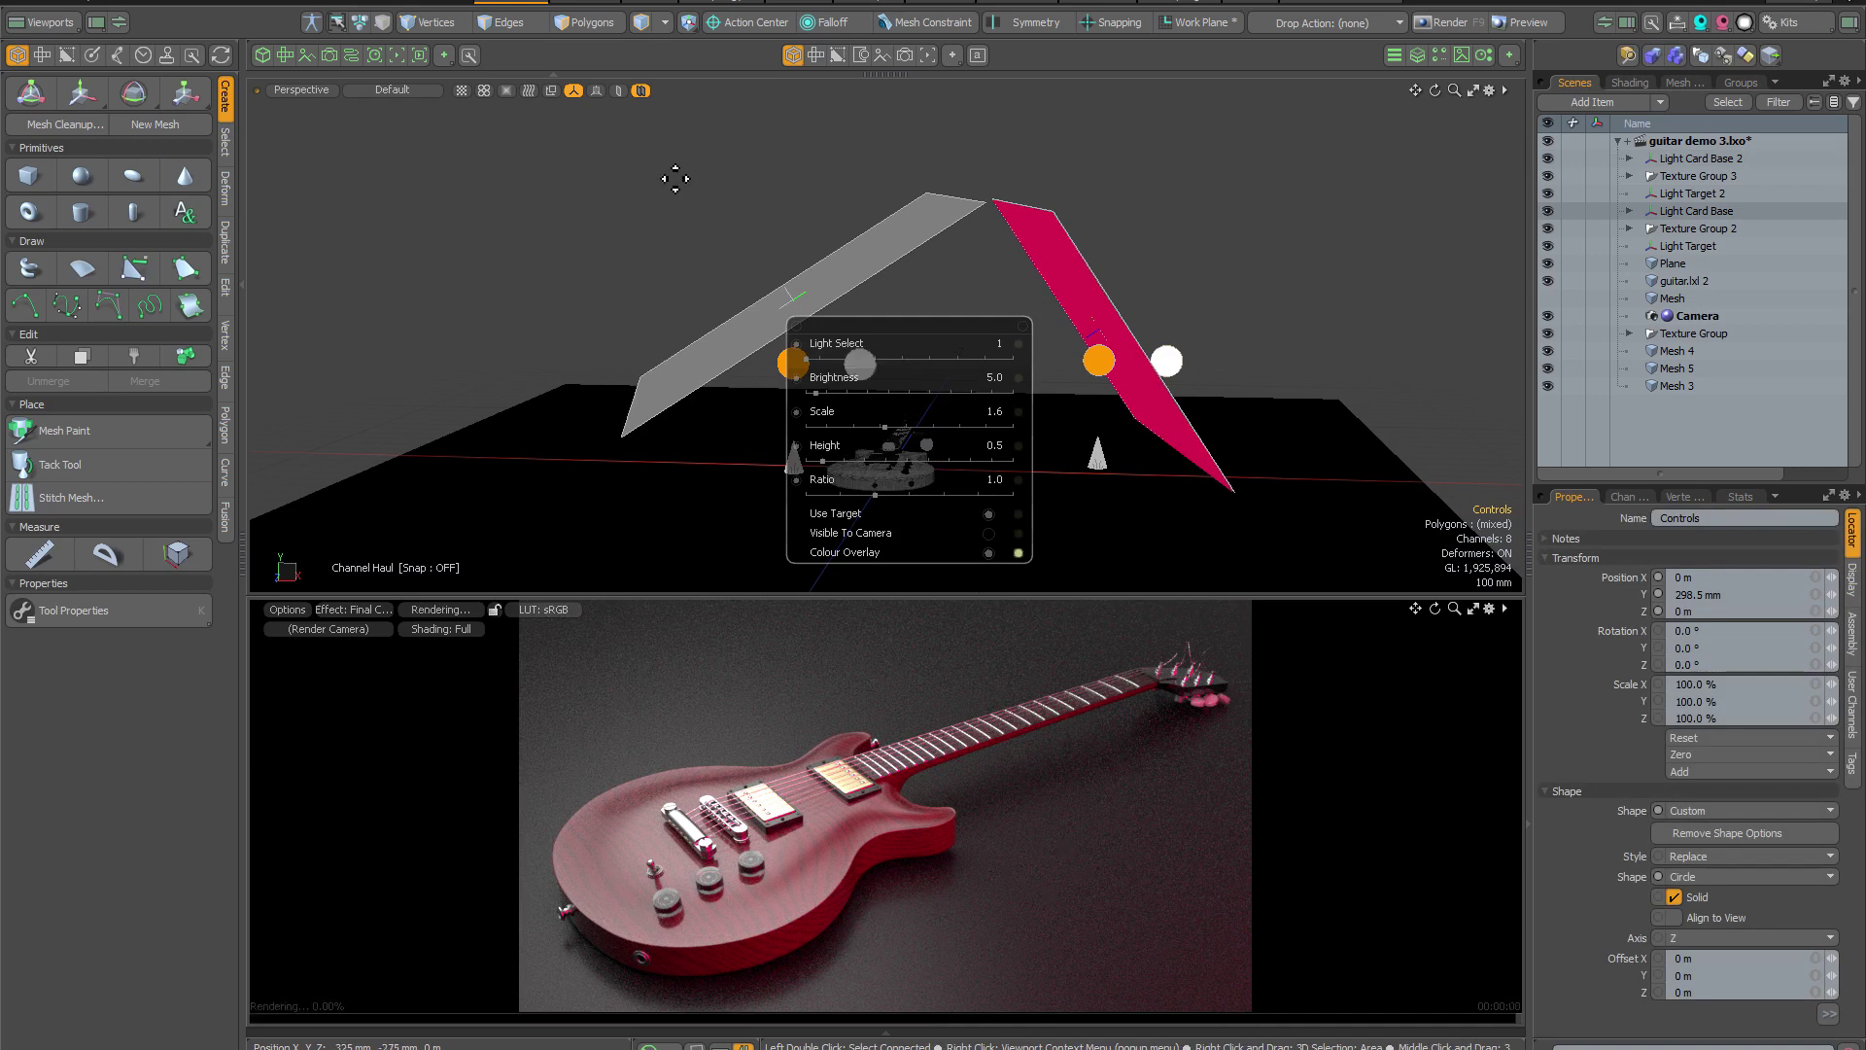
{"action": "key", "text": "Escape"}
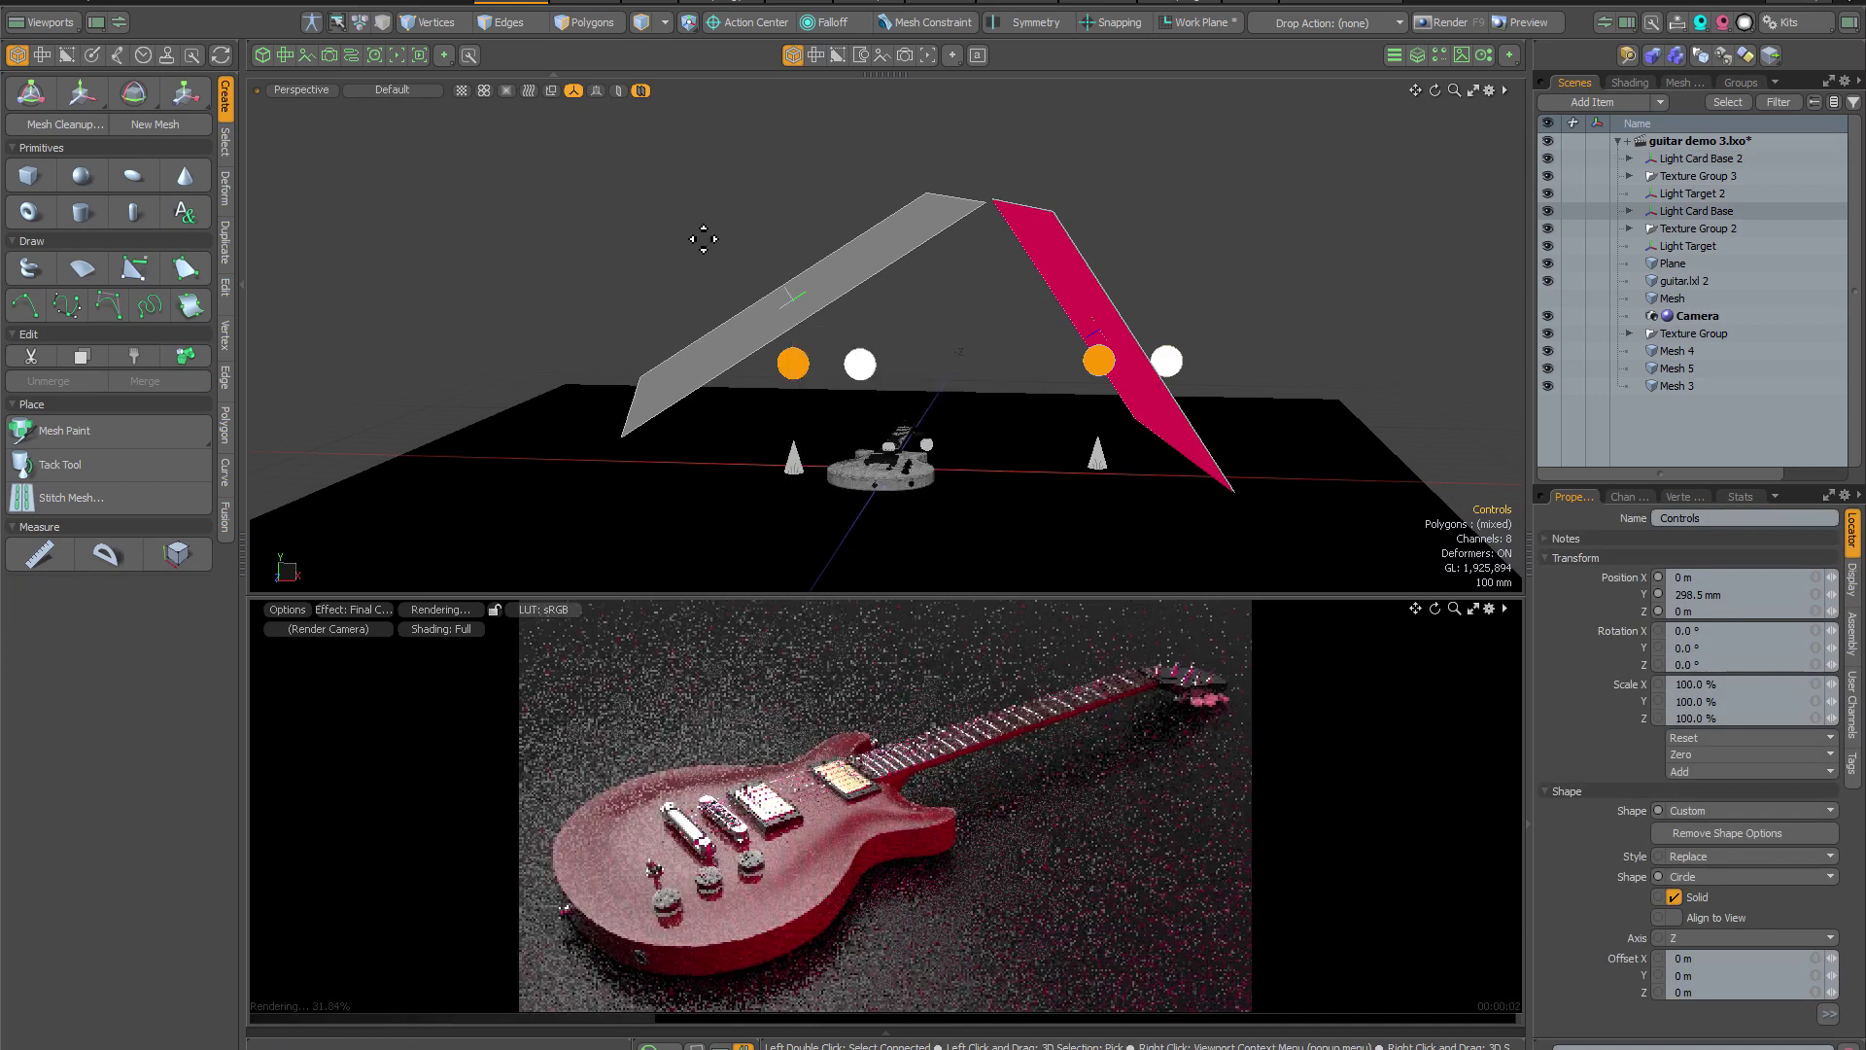
{"action": "left_click", "coordinate": [866, 369]}
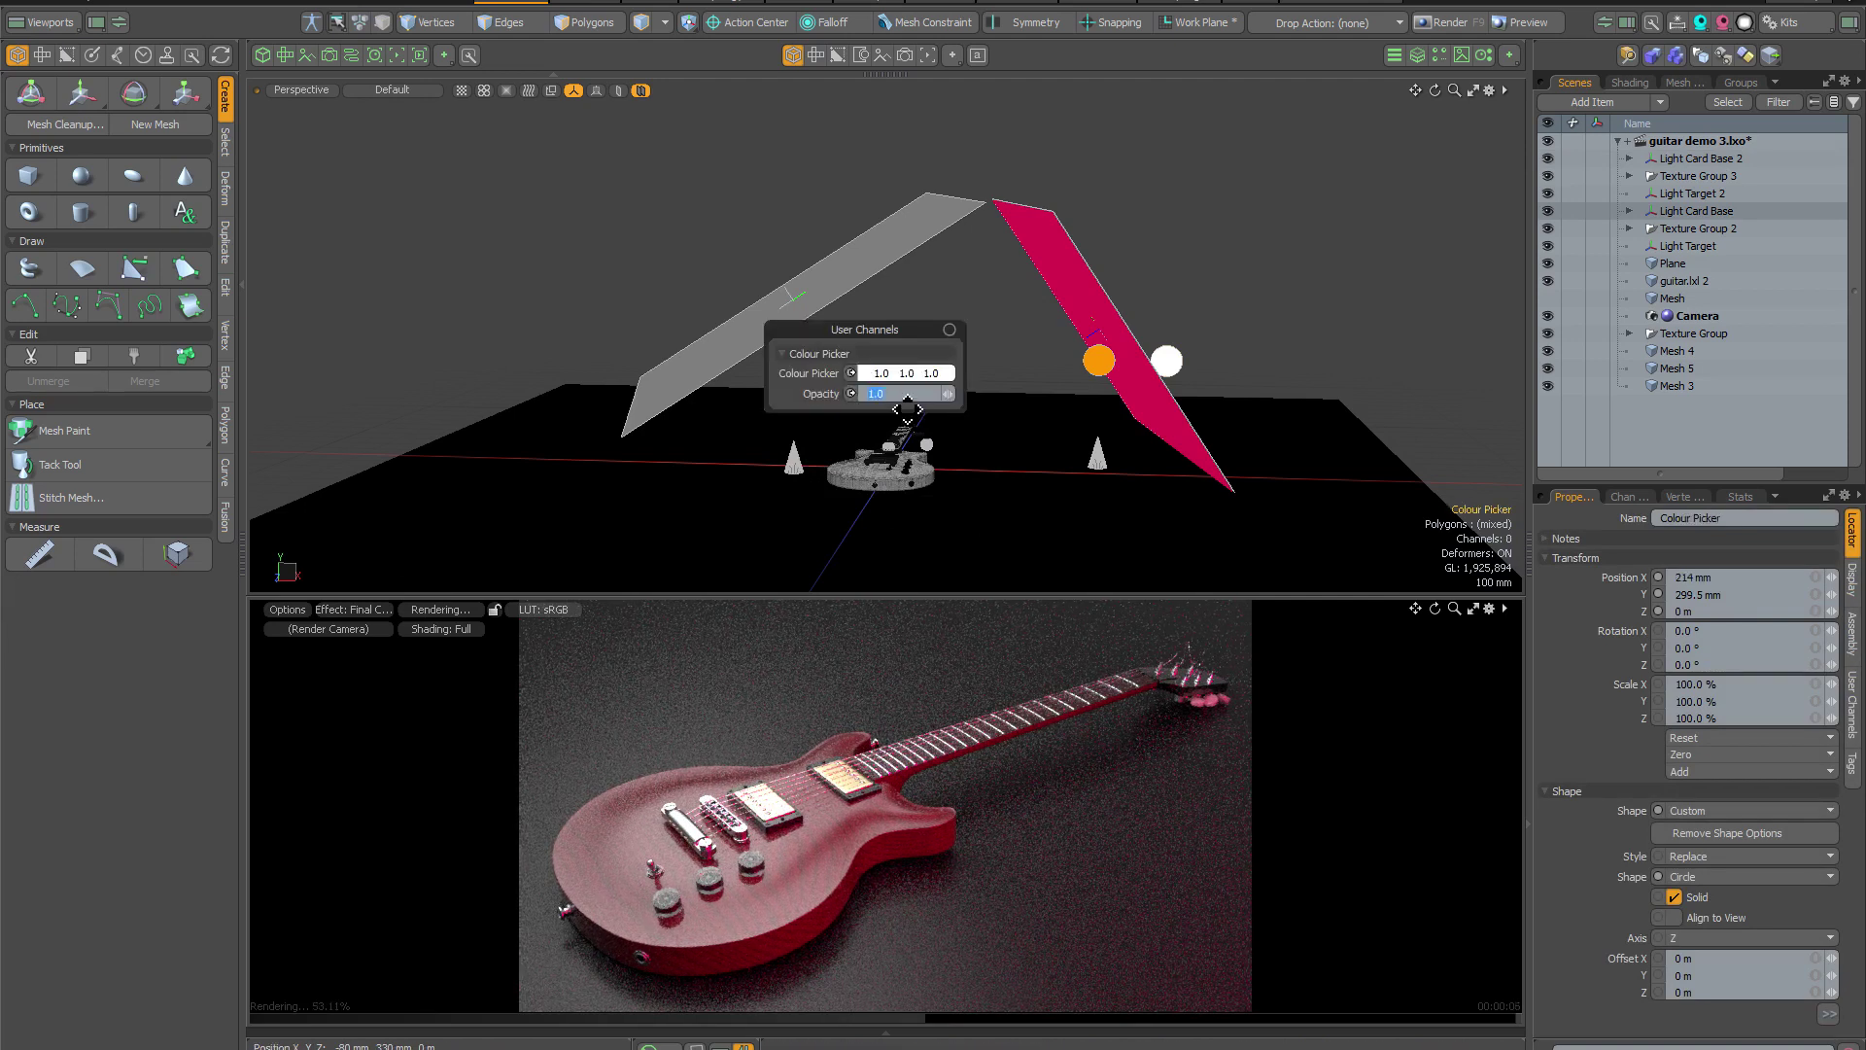
{"action": "left_click", "coordinate": [895, 377]}
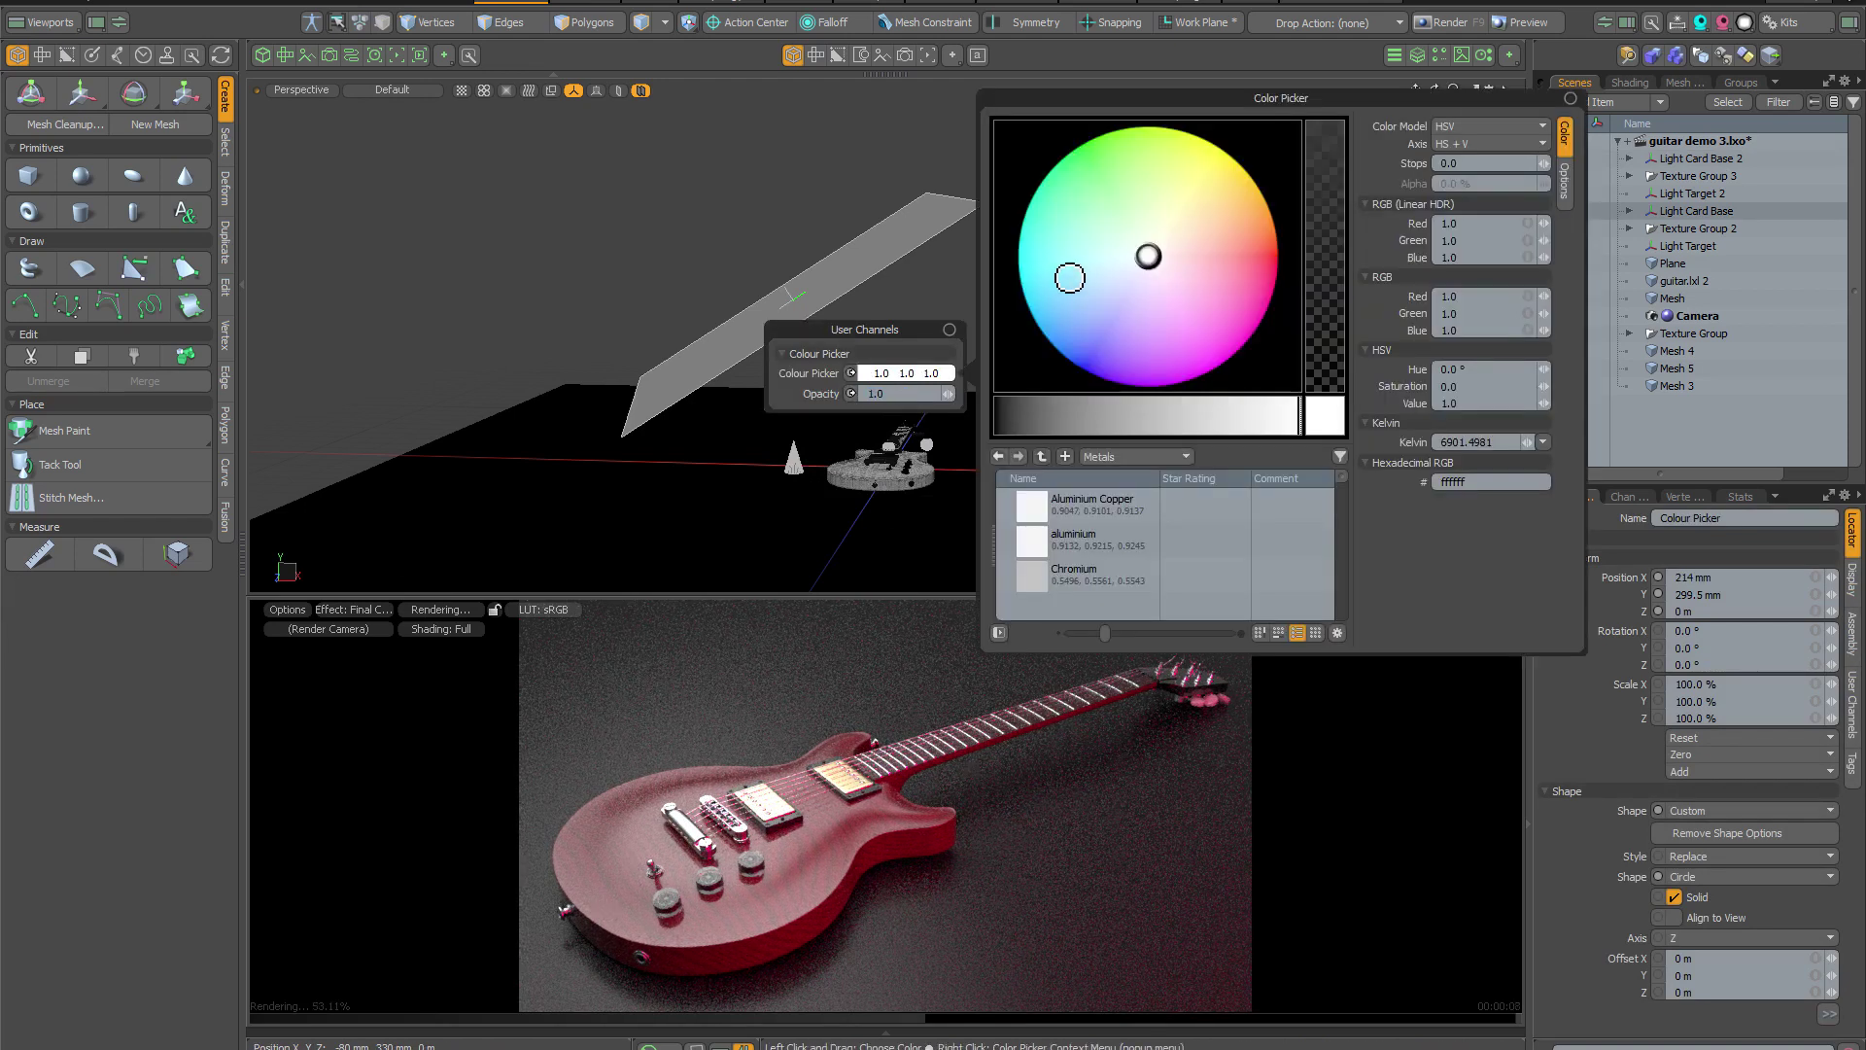
{"action": "left_click", "coordinate": [1139, 265]}
{"action": "left_click", "coordinate": [1050, 290]}
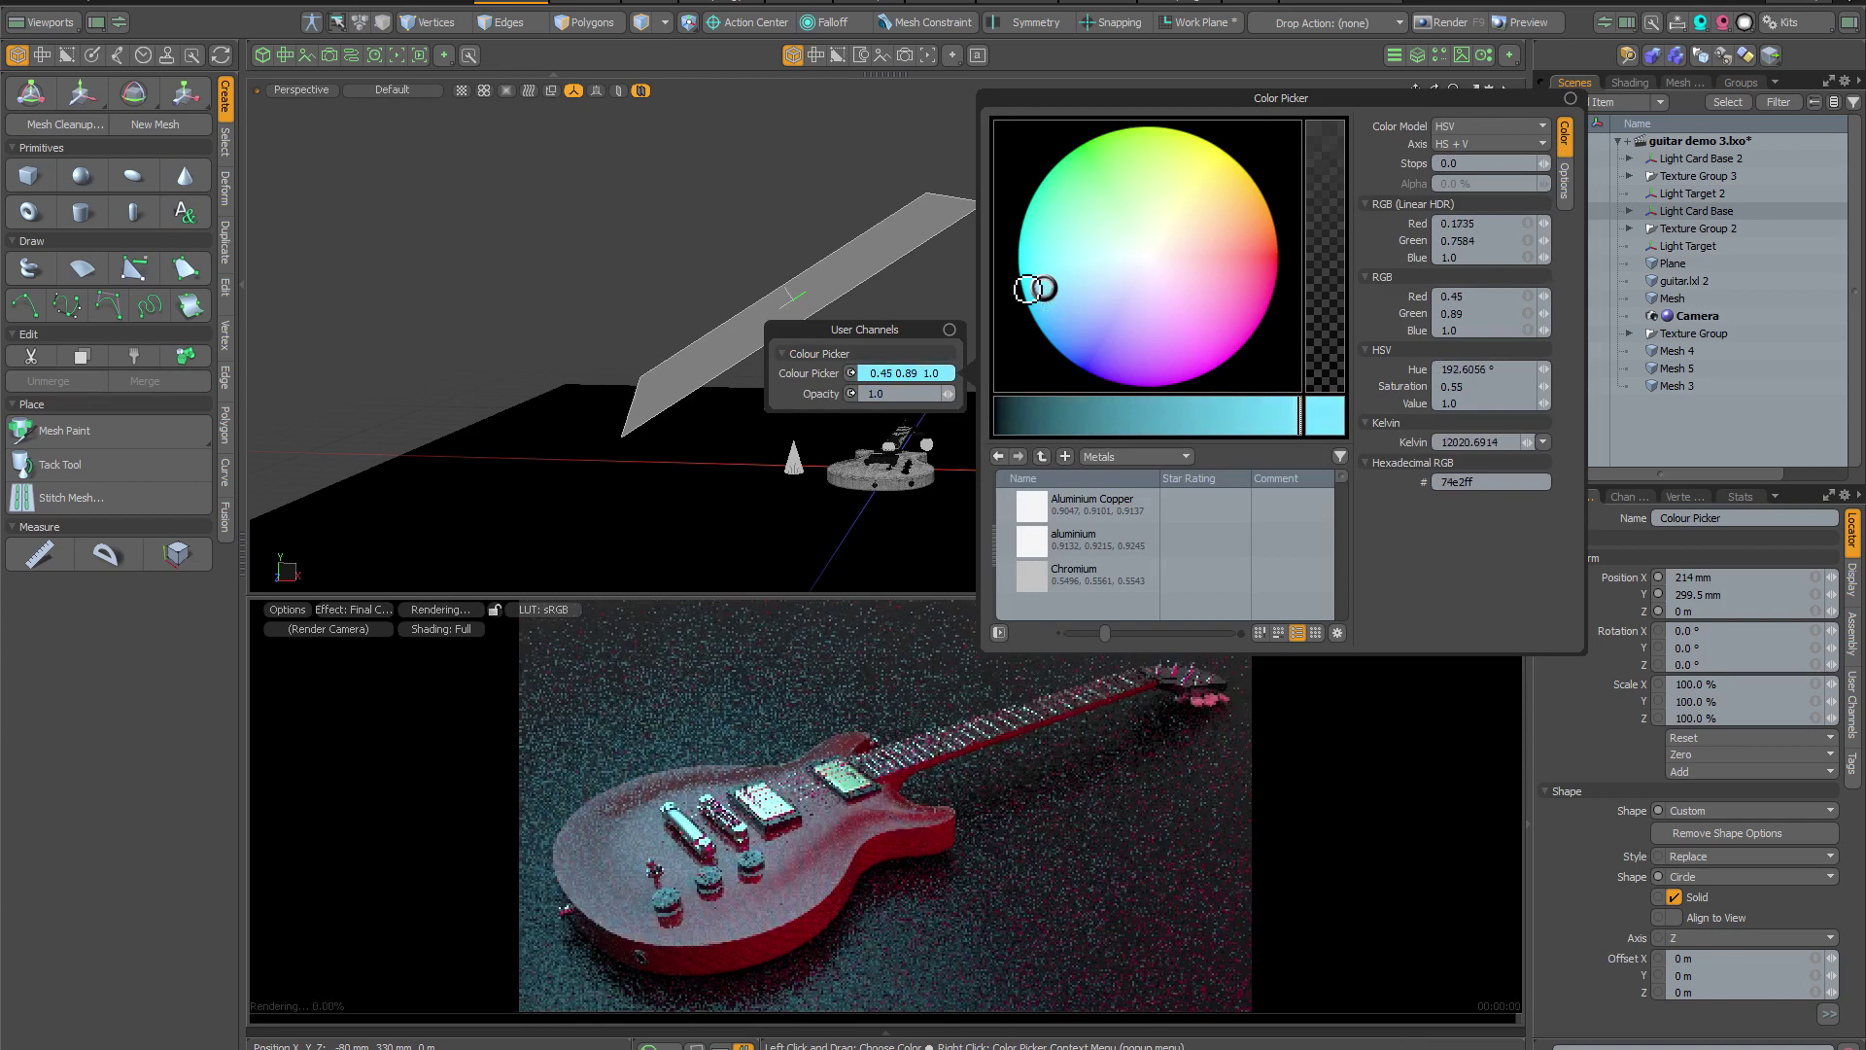
{"action": "left_click", "coordinate": [749, 208]}
Raise the brightness of the cyan-tinted light card to 8.0.
{"action": "left_click", "coordinate": [795, 366]}
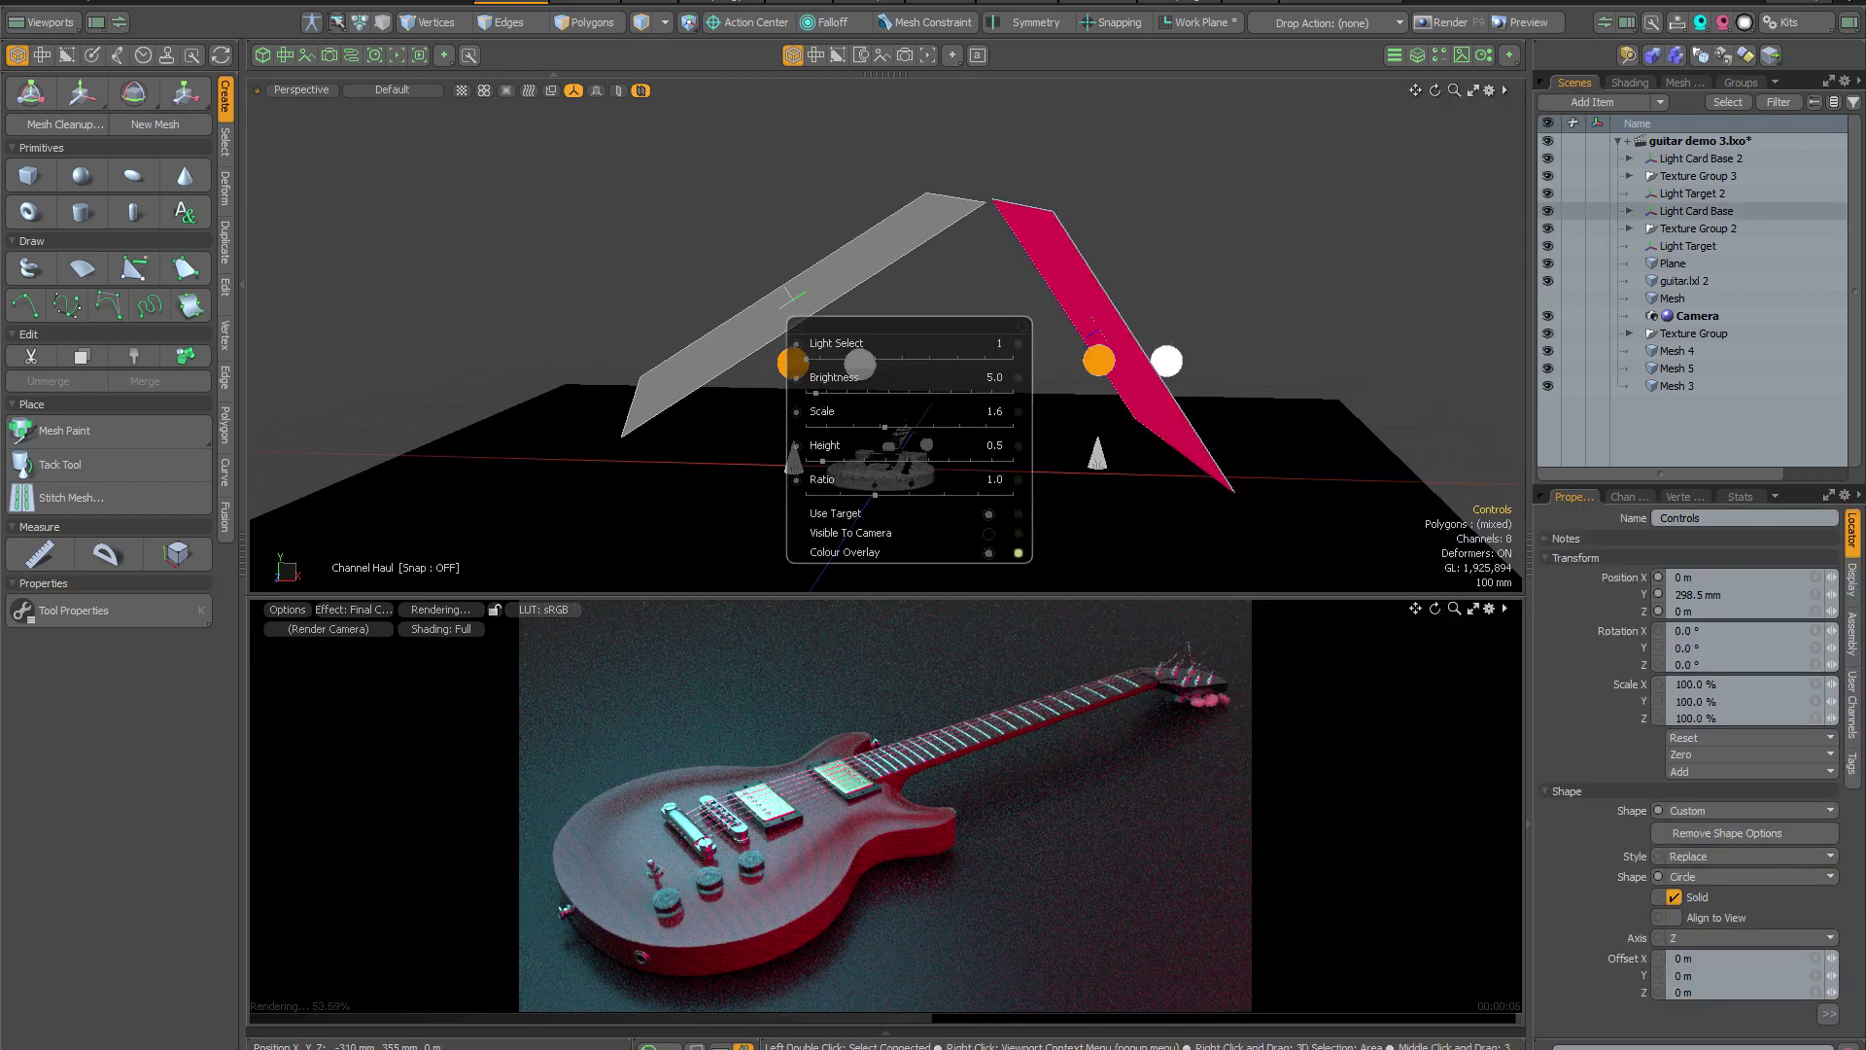
{"action": "left_click_drag", "start_coordinate": [816, 392], "coordinate": [822, 392]}
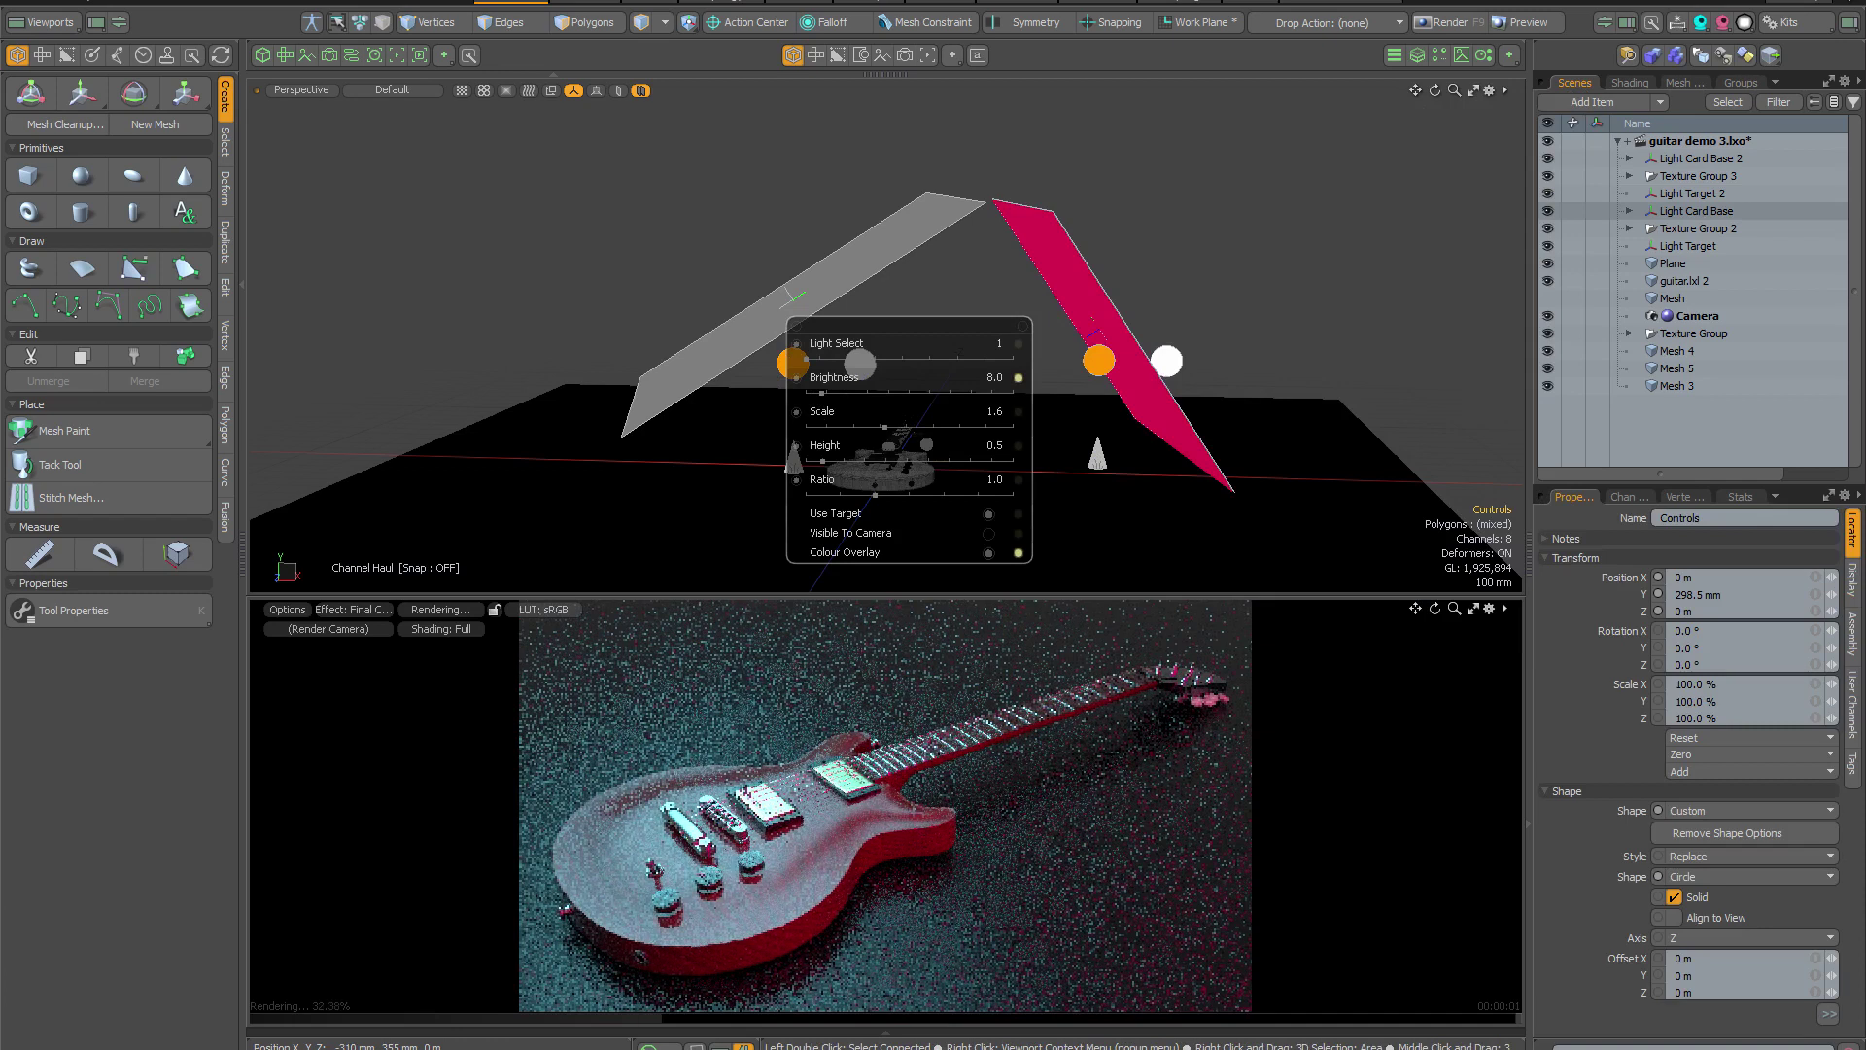